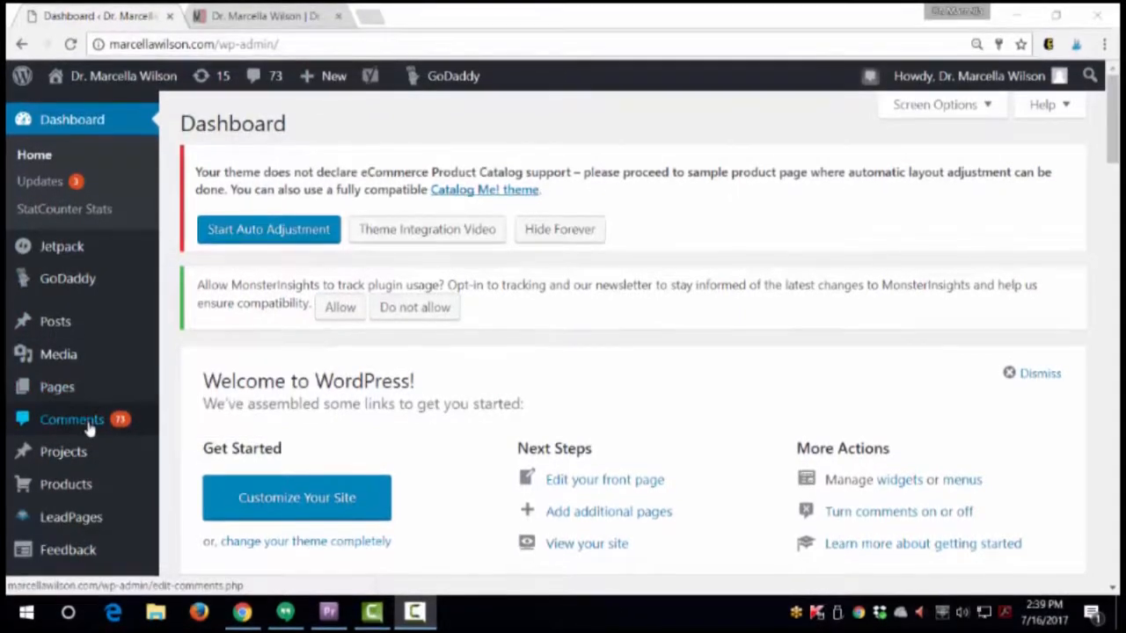
# Step: Look over the WordPress dashboard and its navigation entries, including Posts, Media, Pages and Plugins
pyautogui.moveTo(80, 364)
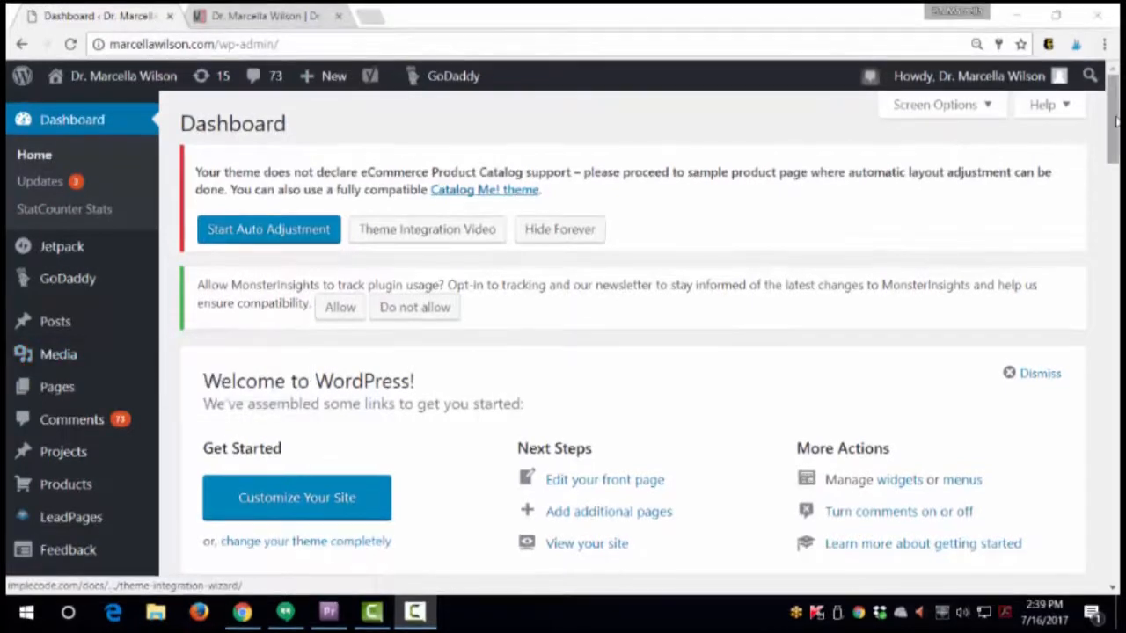
pyautogui.scroll(-4, 476, 217)
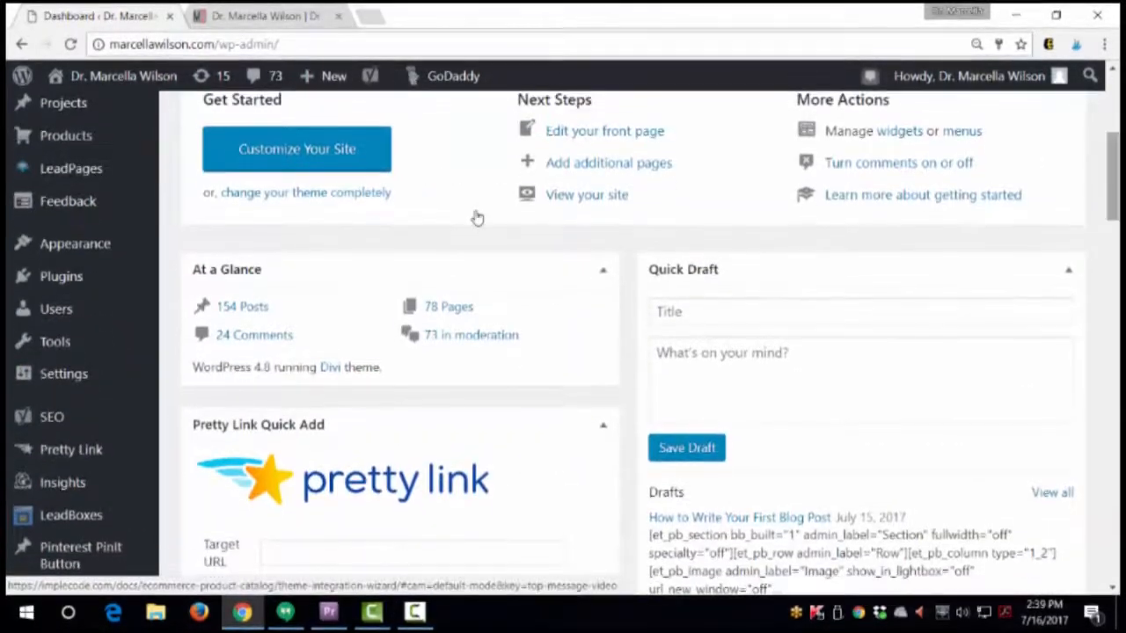
pyautogui.moveTo(77, 280)
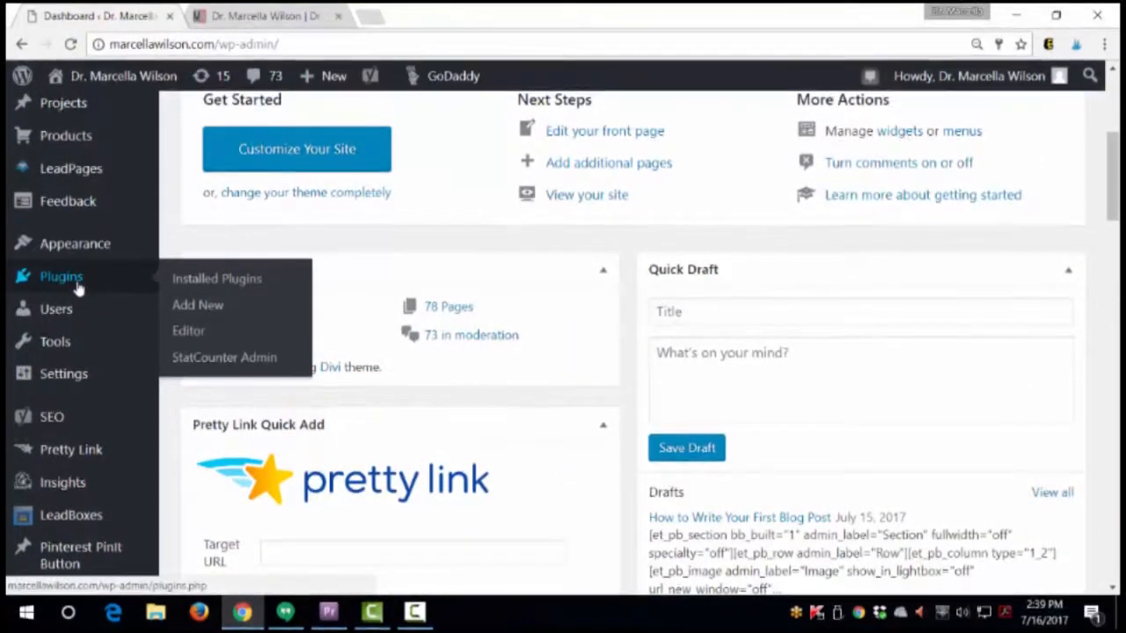
pyautogui.moveTo(80, 254)
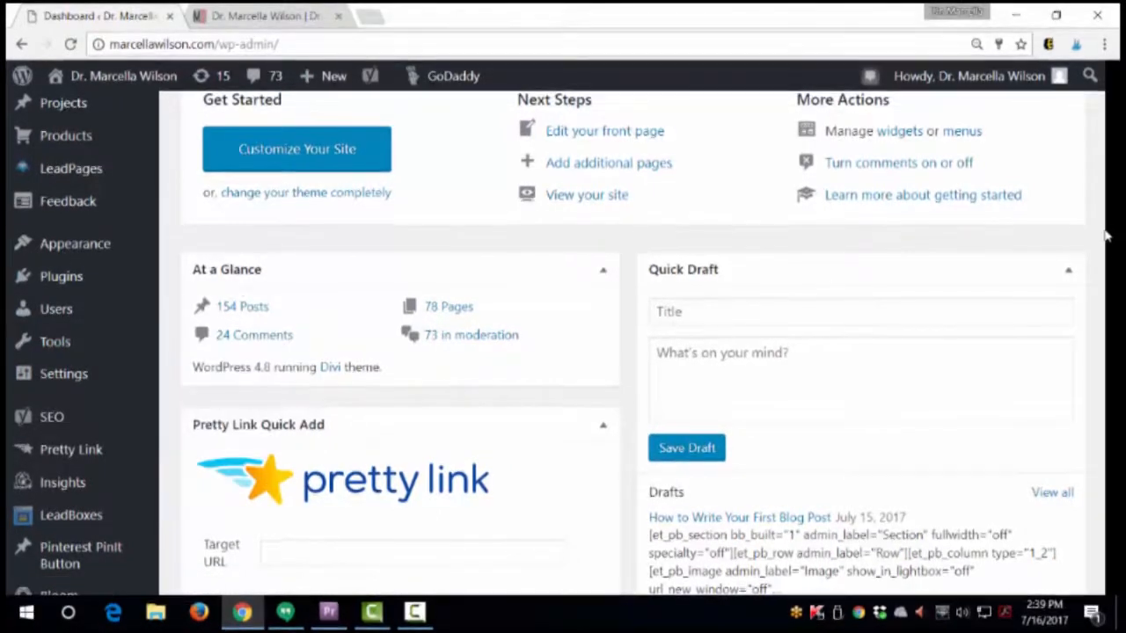
pyautogui.moveTo(1113, 178); pyautogui.dragTo(1113, 112)
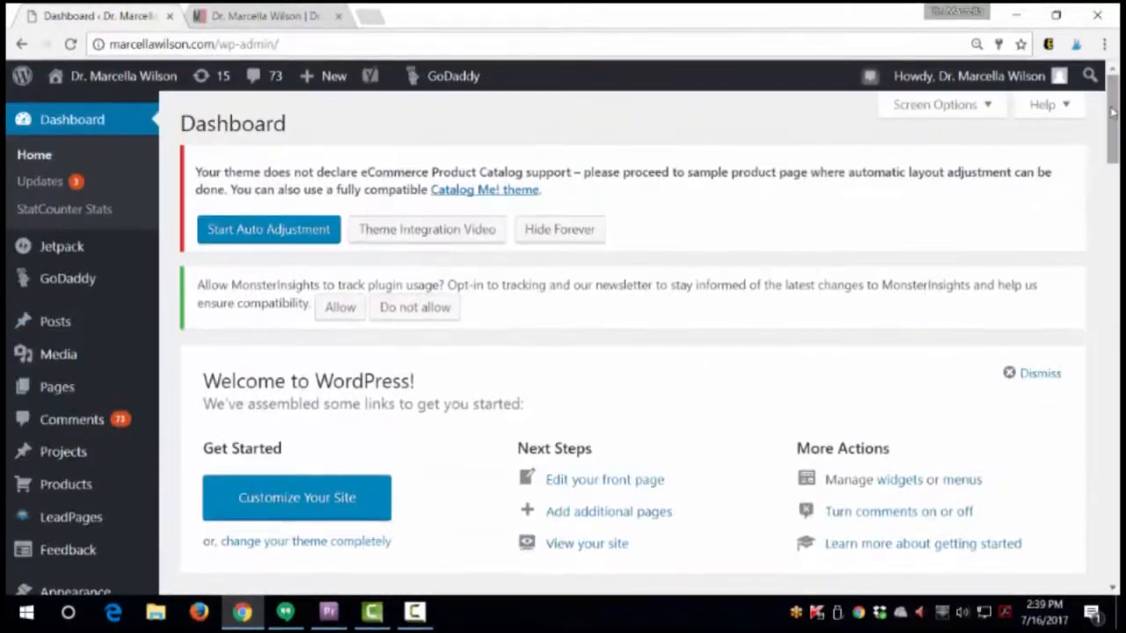
pyautogui.moveTo(117, 300)
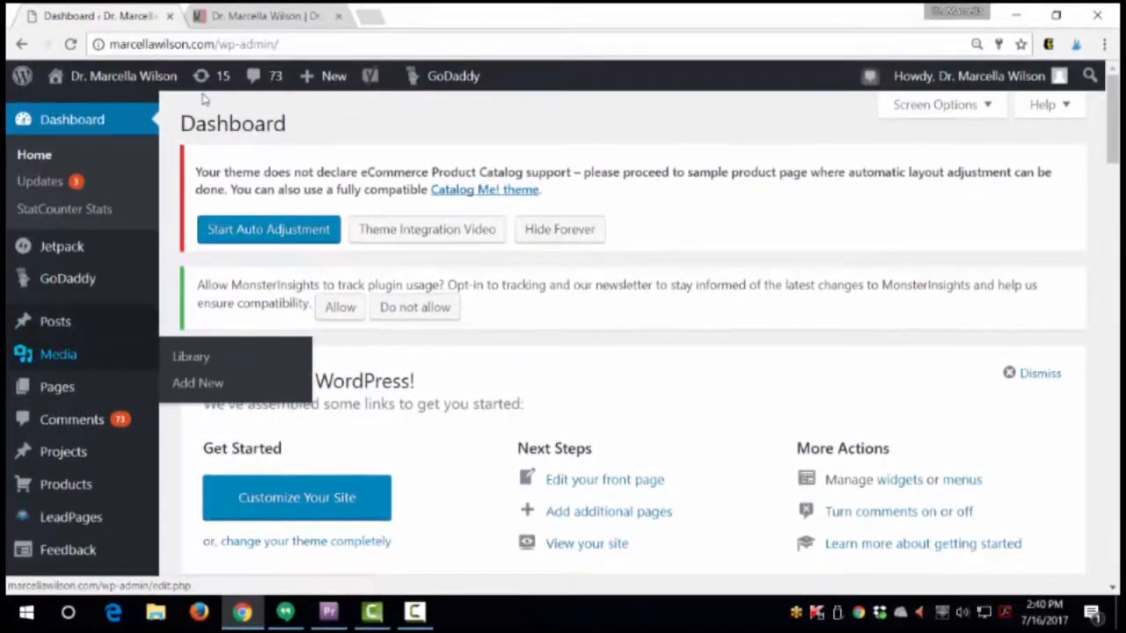
# Step: View the live site's homepage from the header banner through to the Latest Blog Posts section
pyautogui.click(202, 16)
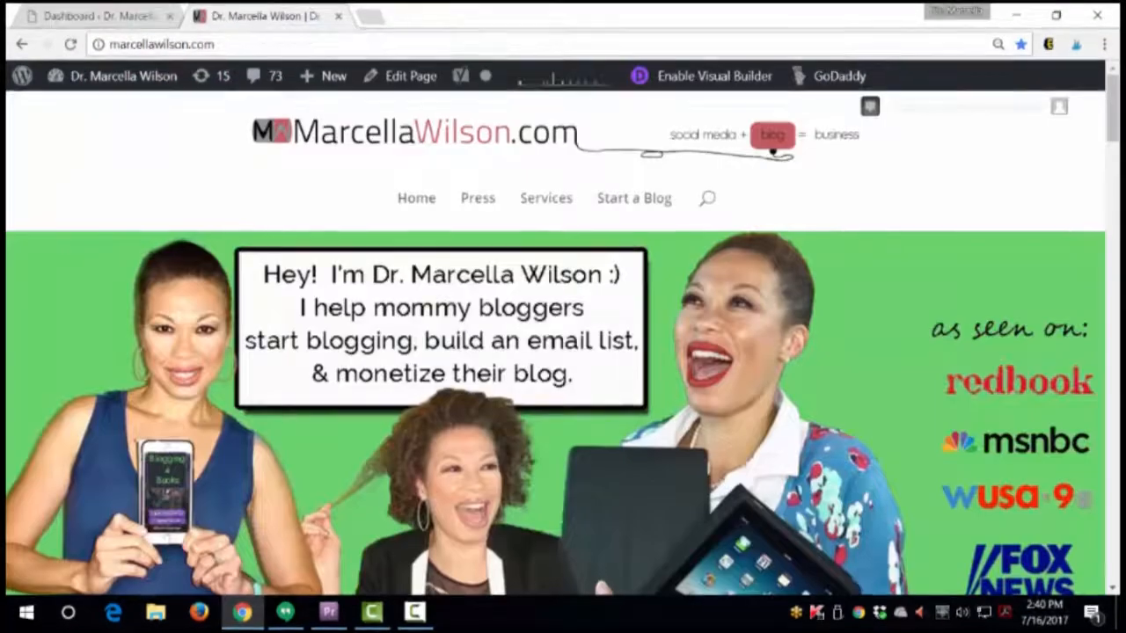
pyautogui.scroll(-5, 563, 352)
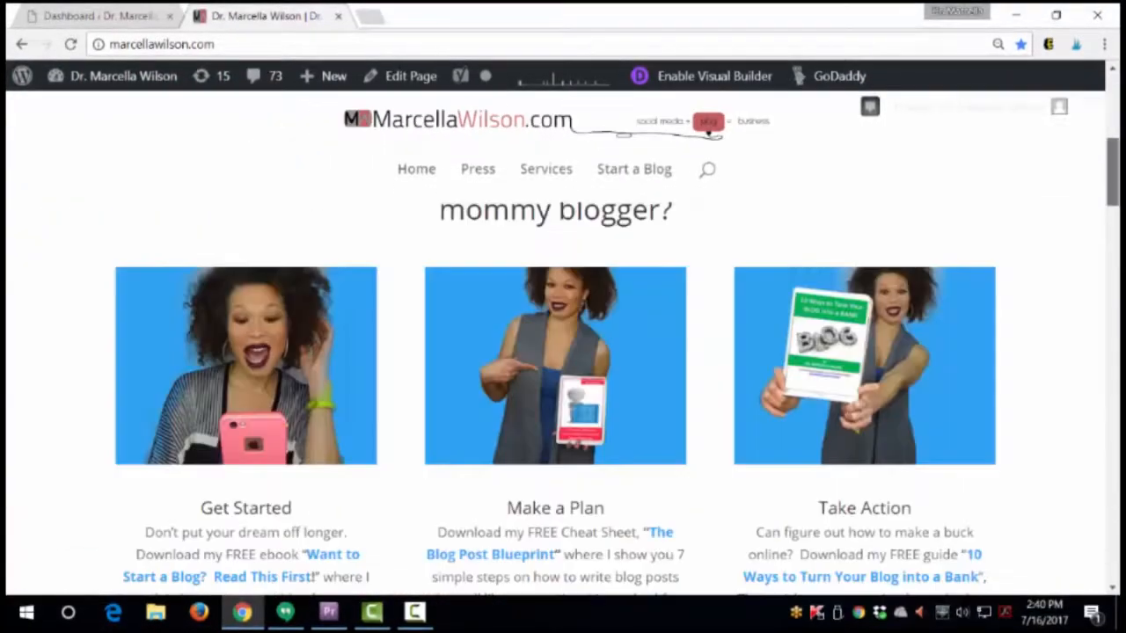
pyautogui.scroll(-5, 563, 352)
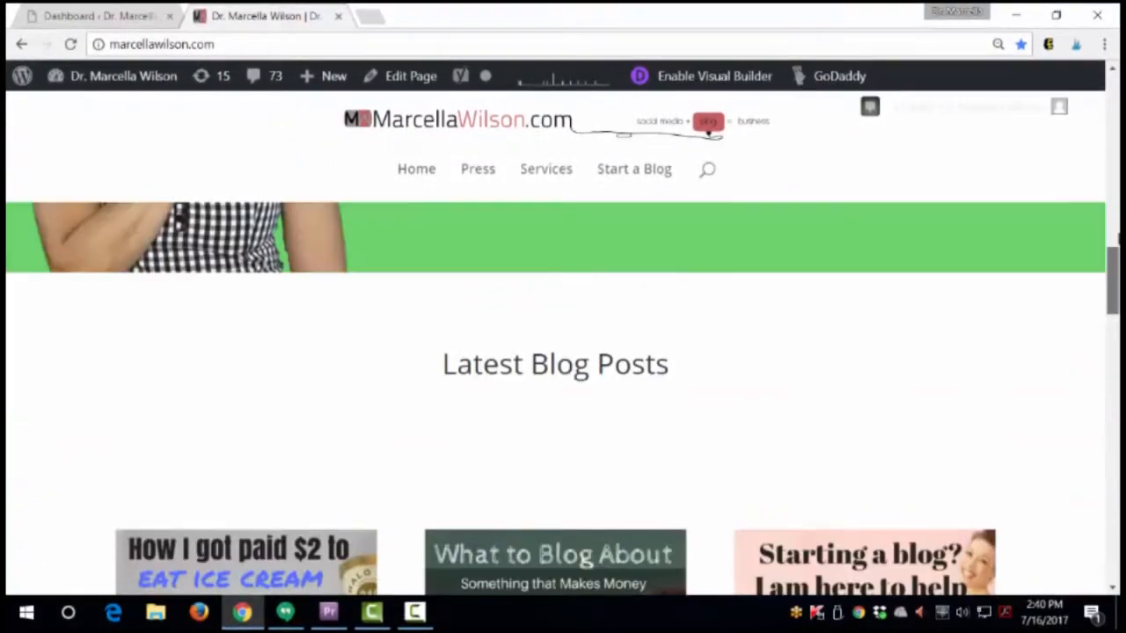
pyautogui.scroll(10, 563, 352)
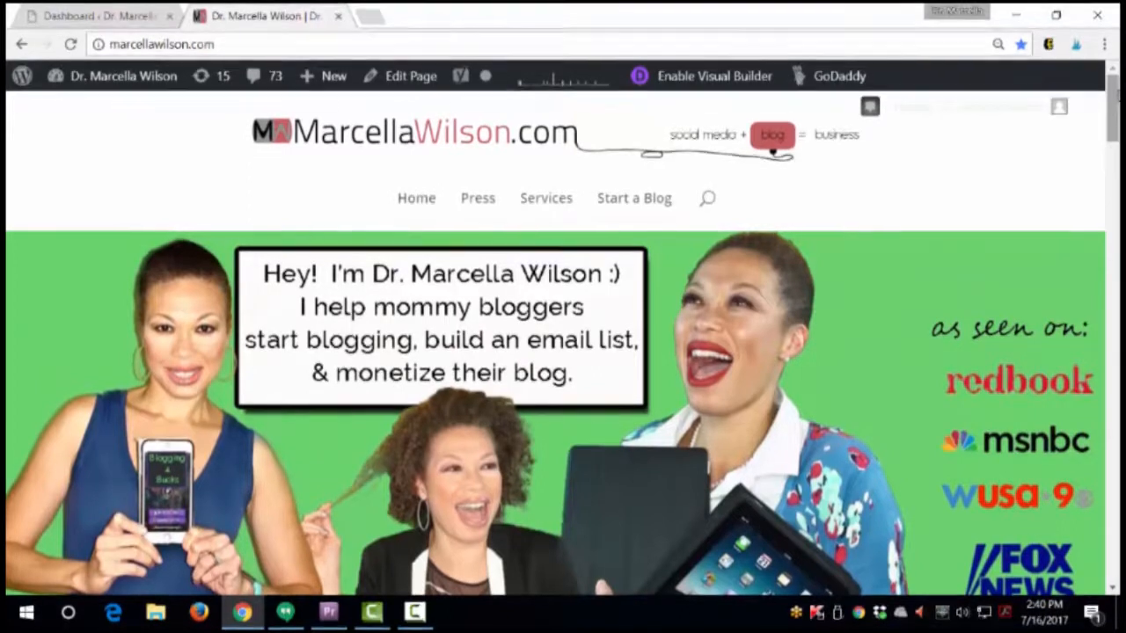
# Step: Return to the WordPress dashboard and start a new blog post, bringing its title field and editor into view
pyautogui.click(93, 14)
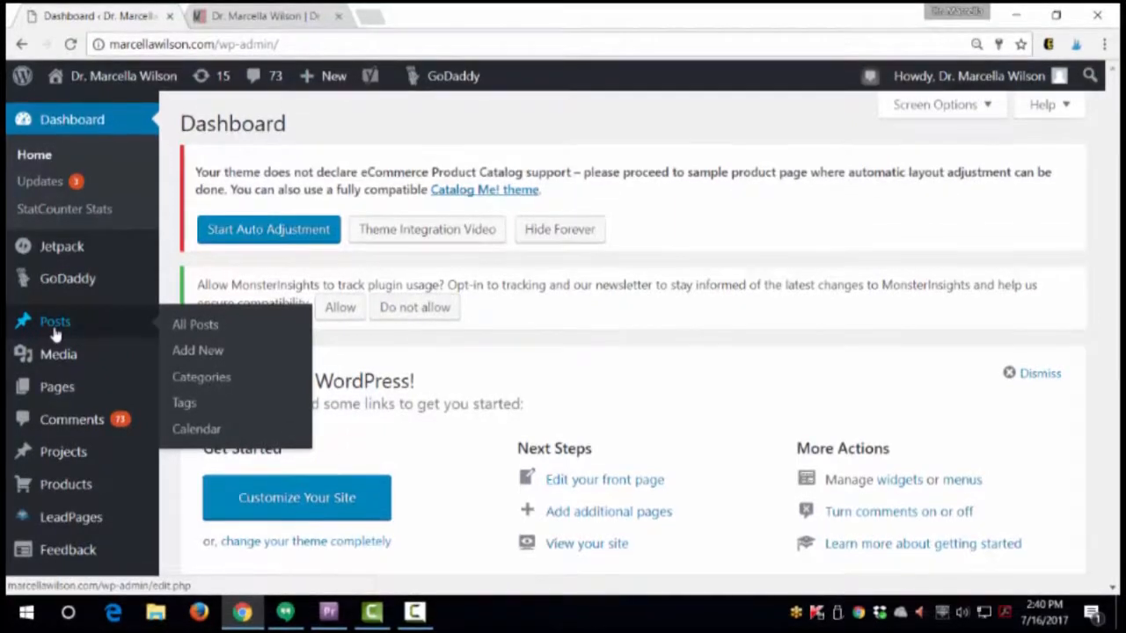
pyautogui.click(190, 354)
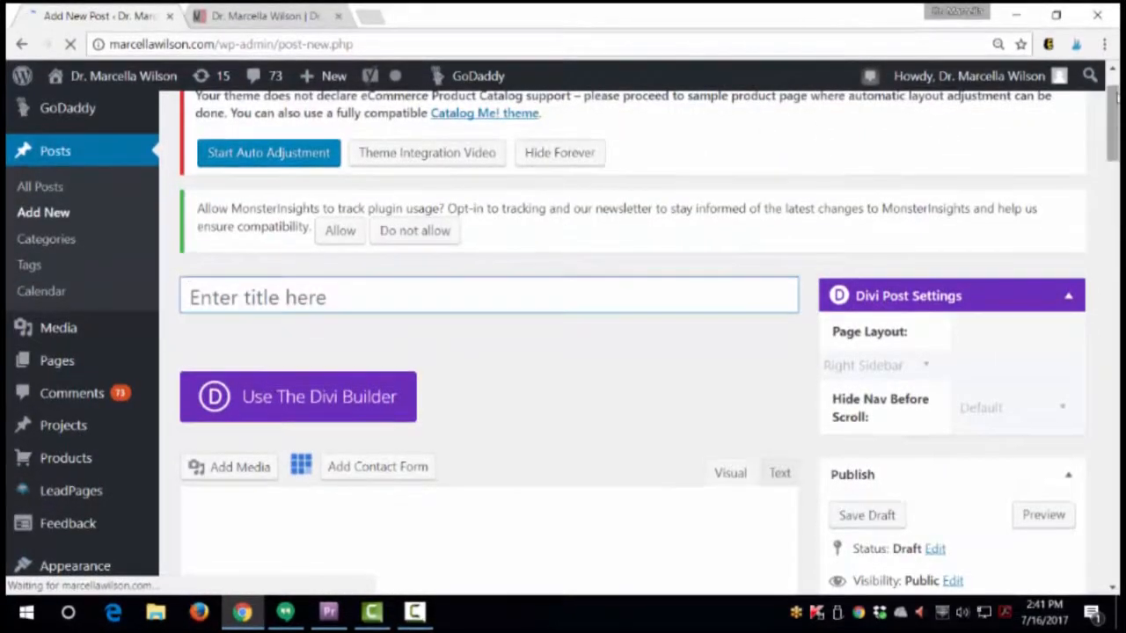
pyautogui.moveTo(1116, 119); pyautogui.dragTo(1116, 99)
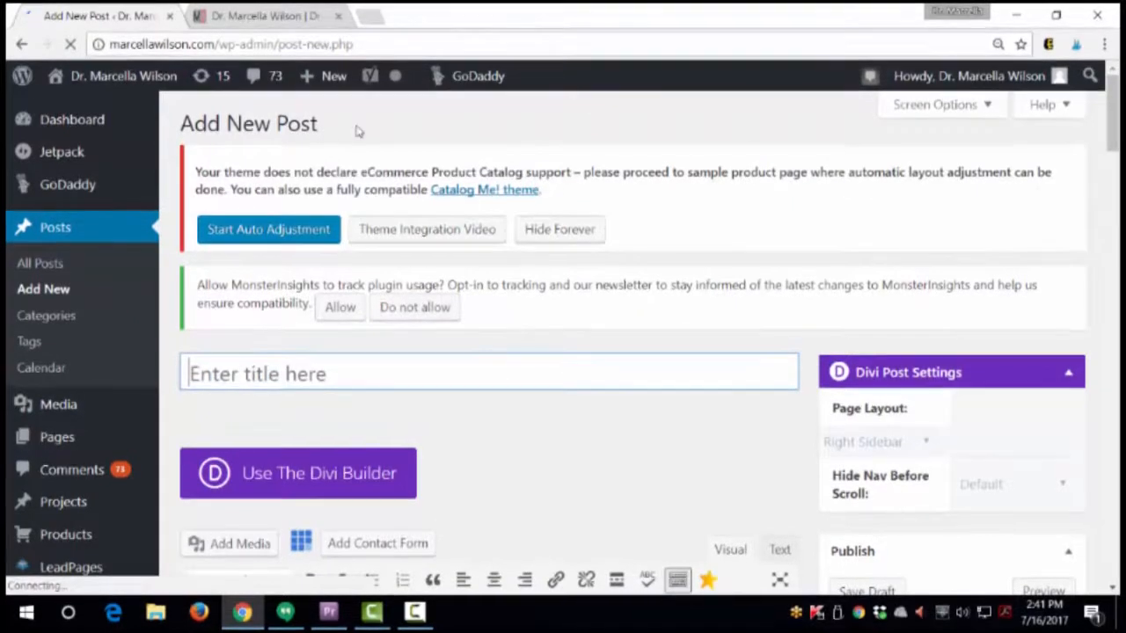
pyautogui.scroll(-2, 482, 352)
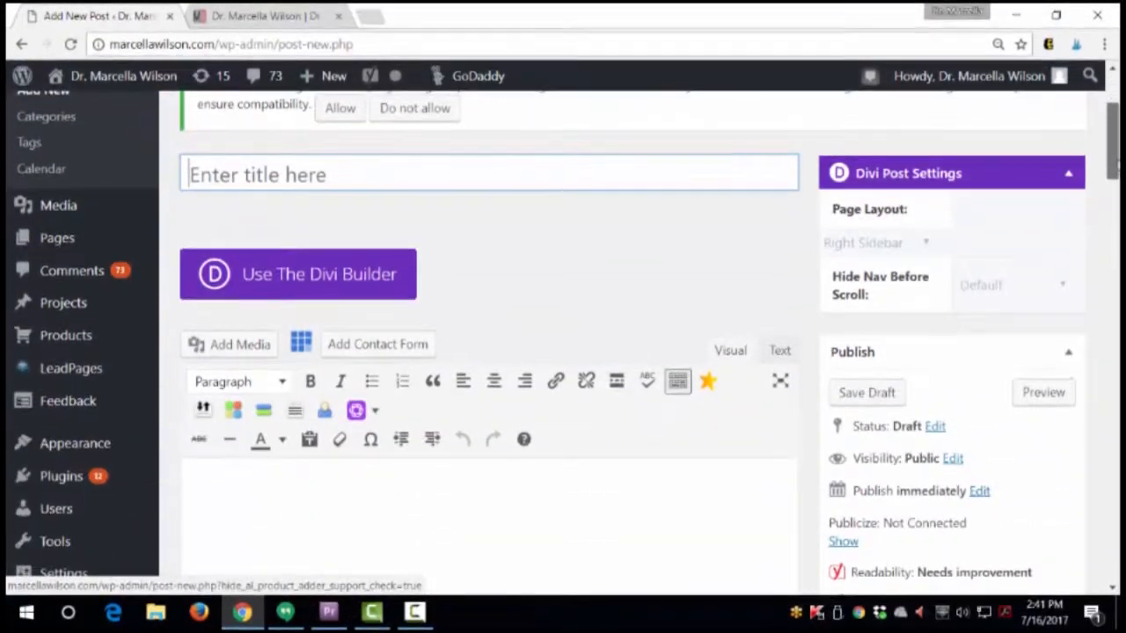
pyautogui.scroll(-1, 482, 351)
pyautogui.moveTo(1117, 168); pyautogui.dragTo(1118, 169)
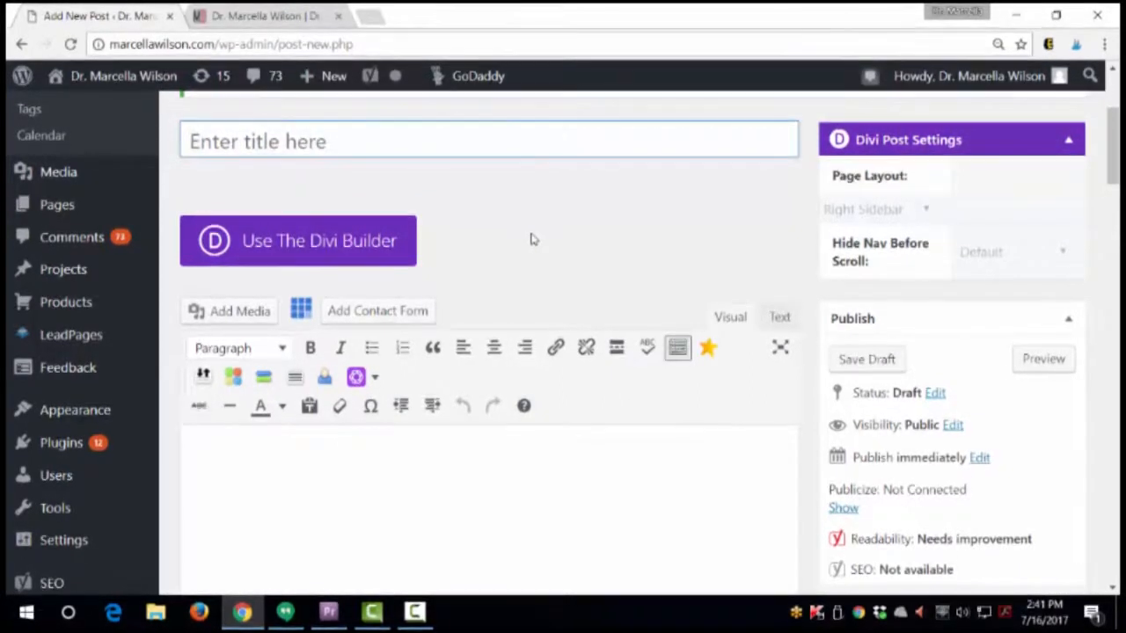
# Step: Check the live homepage's mommy blogger help section and return to the new post editor
pyautogui.click(261, 16)
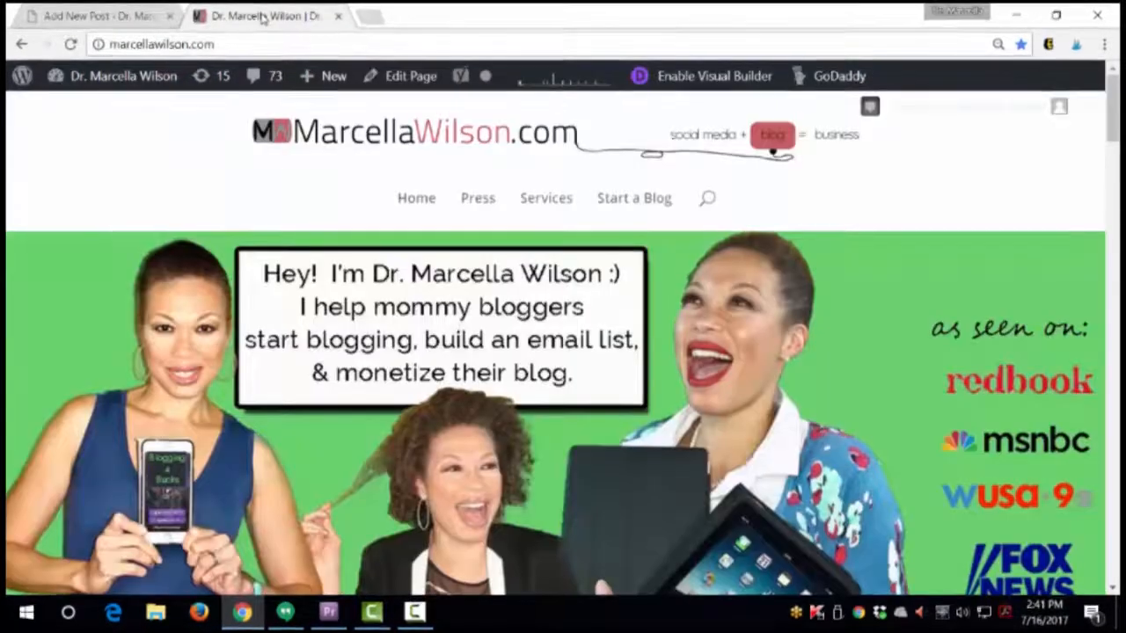
pyautogui.scroll(-20, 563, 396)
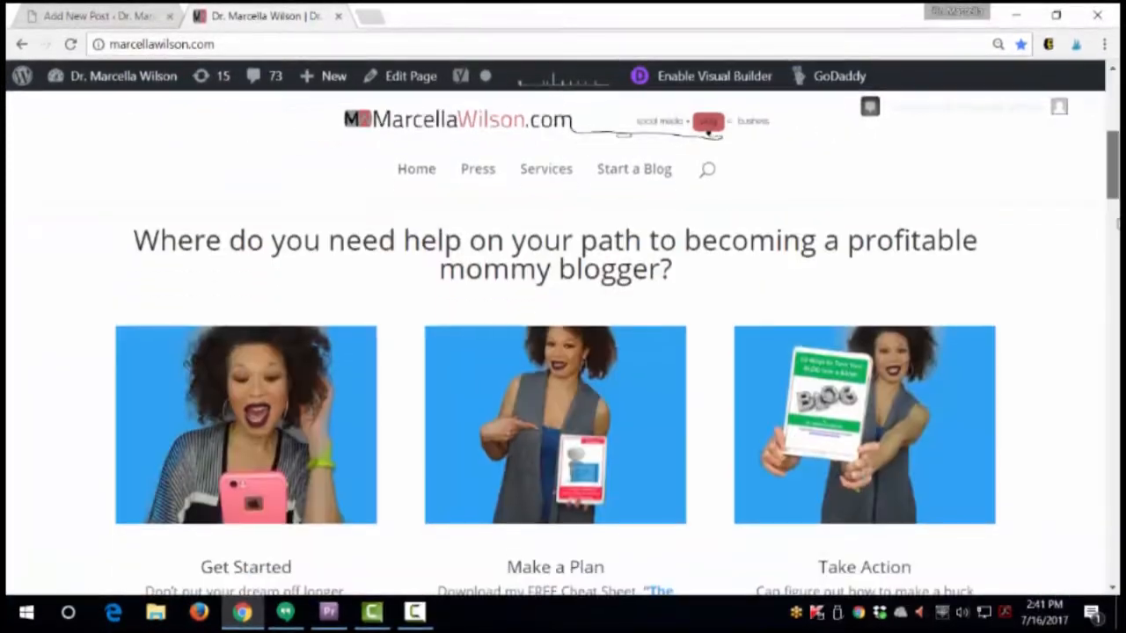
pyautogui.scroll(20, 563, 395)
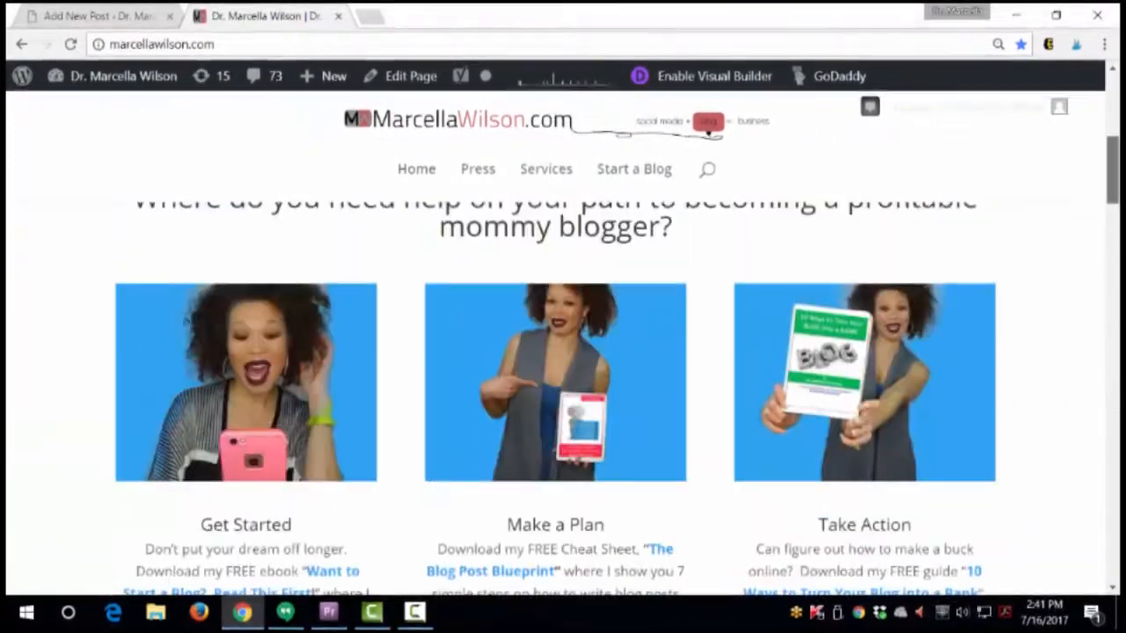
pyautogui.click(121, 14)
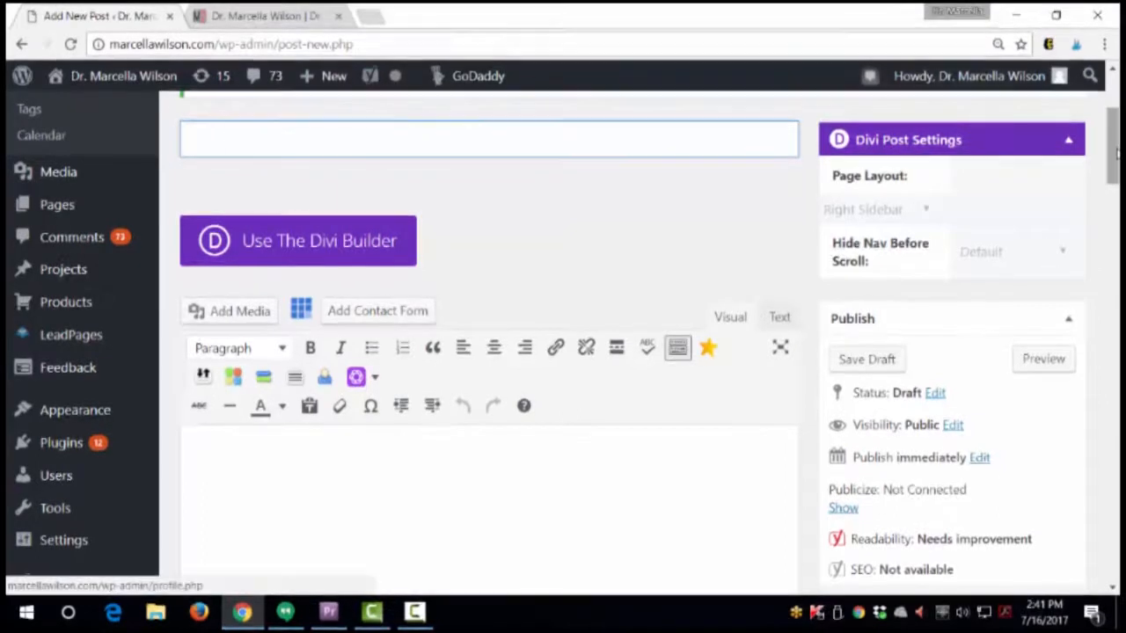
# Step: Examine the new post's title field, formatting tools, body area and publishing options
pyautogui.scroll(1, 1115, 152)
pyautogui.moveTo(1117, 153); pyautogui.dragTo(1117, 154)
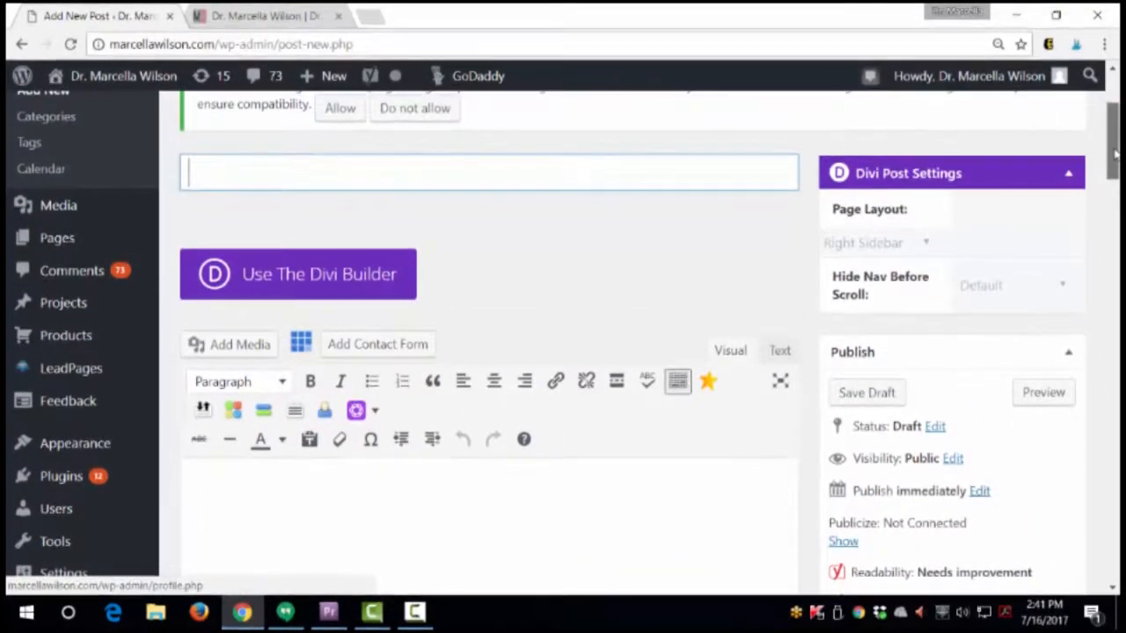
pyautogui.moveTo(1116, 153); pyautogui.dragTo(1115, 119)
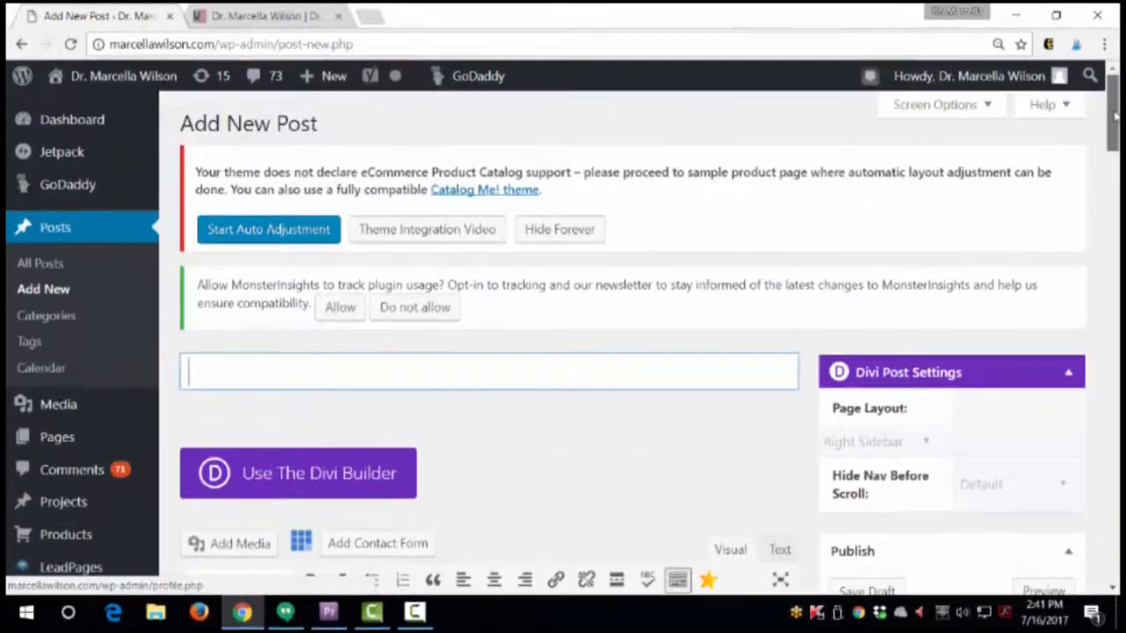
pyautogui.moveTo(1114, 136); pyautogui.dragTo(1114, 156)
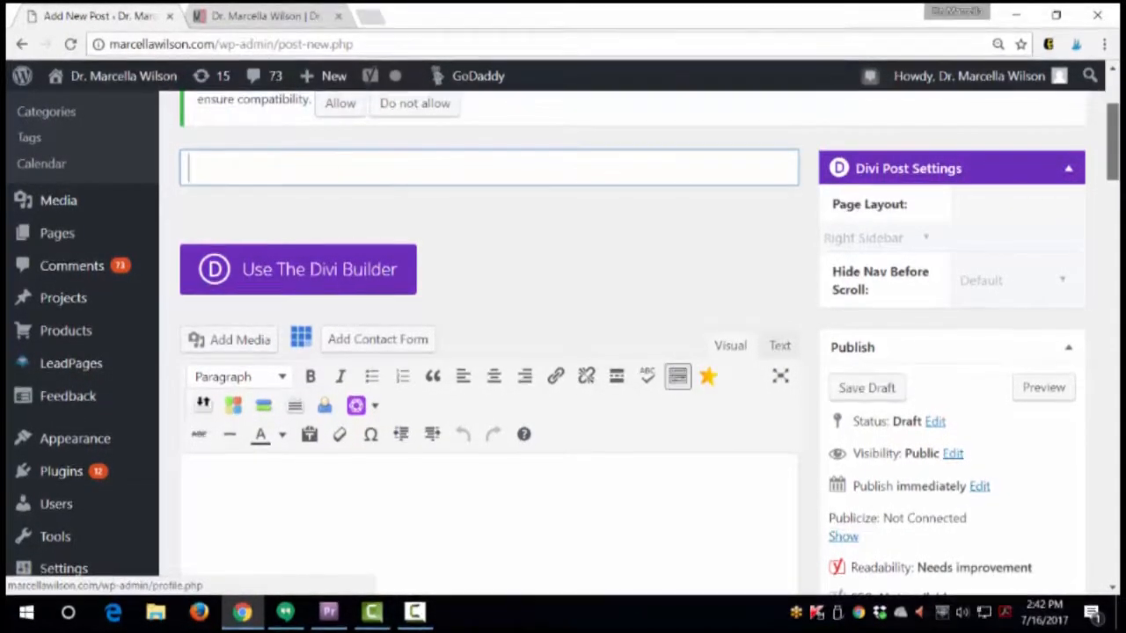
pyautogui.scroll(-2, 1107, 155)
pyautogui.scroll(-2, 1107, 154)
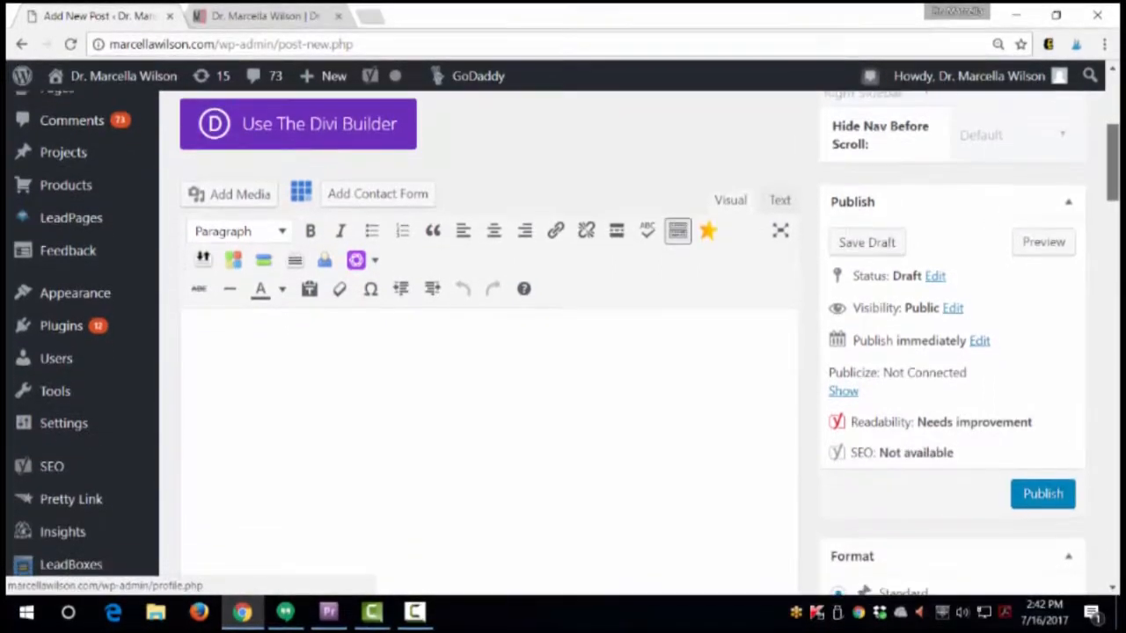
pyautogui.scroll(-1, 1008, 176)
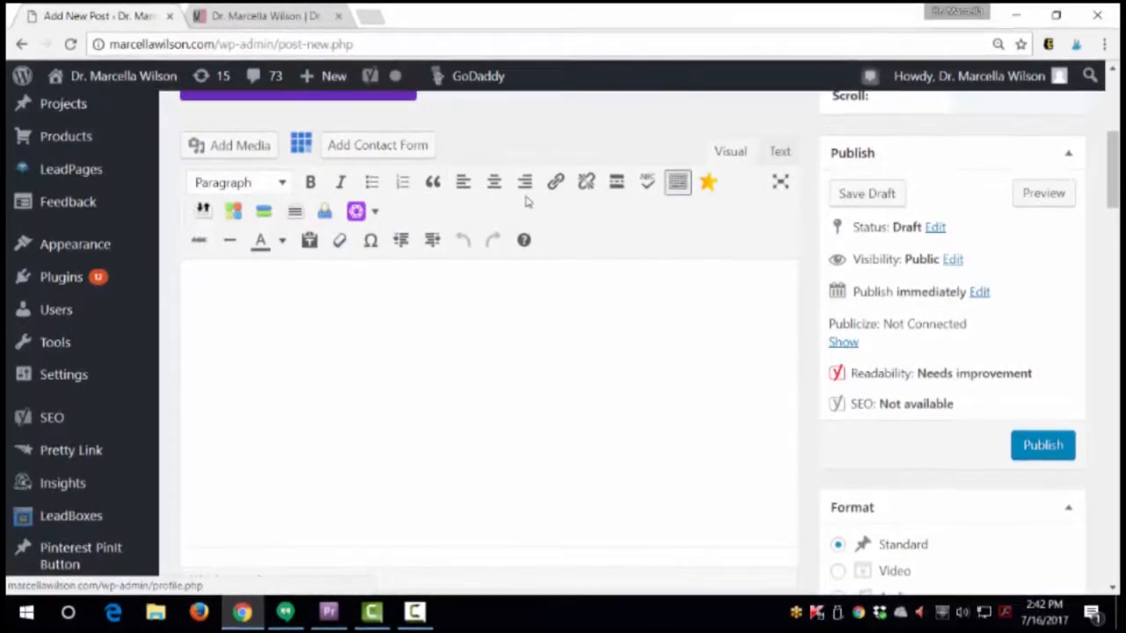
pyautogui.click(330, 364)
pyautogui.scroll(-1, 334, 363)
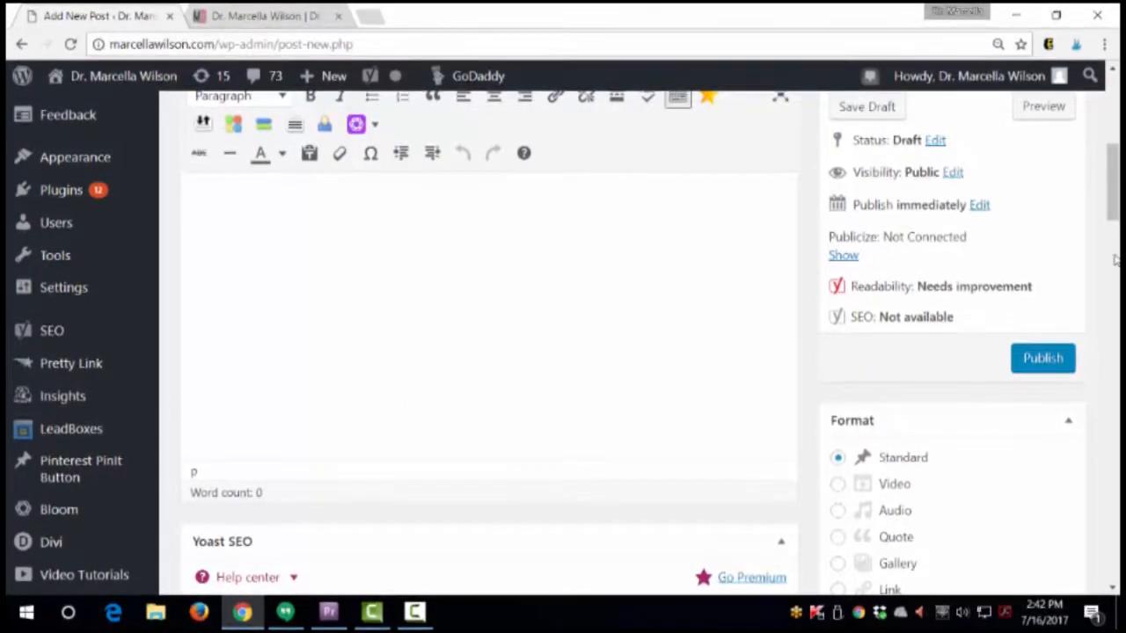
pyautogui.scroll(3, 1114, 229)
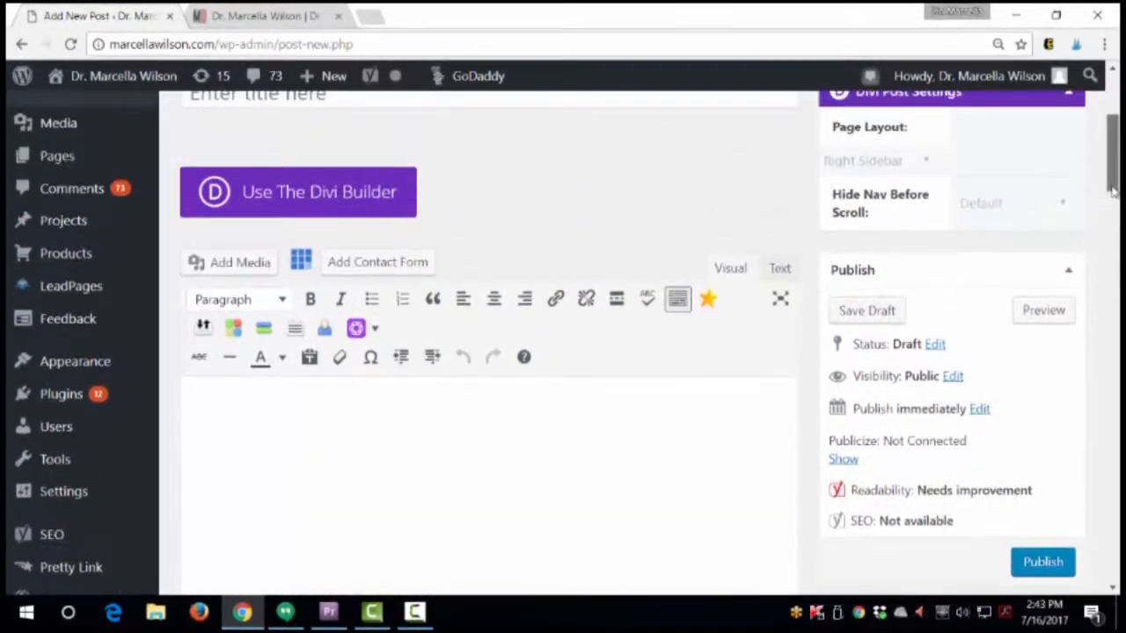
pyautogui.moveTo(1113, 191); pyautogui.dragTo(1110, 214)
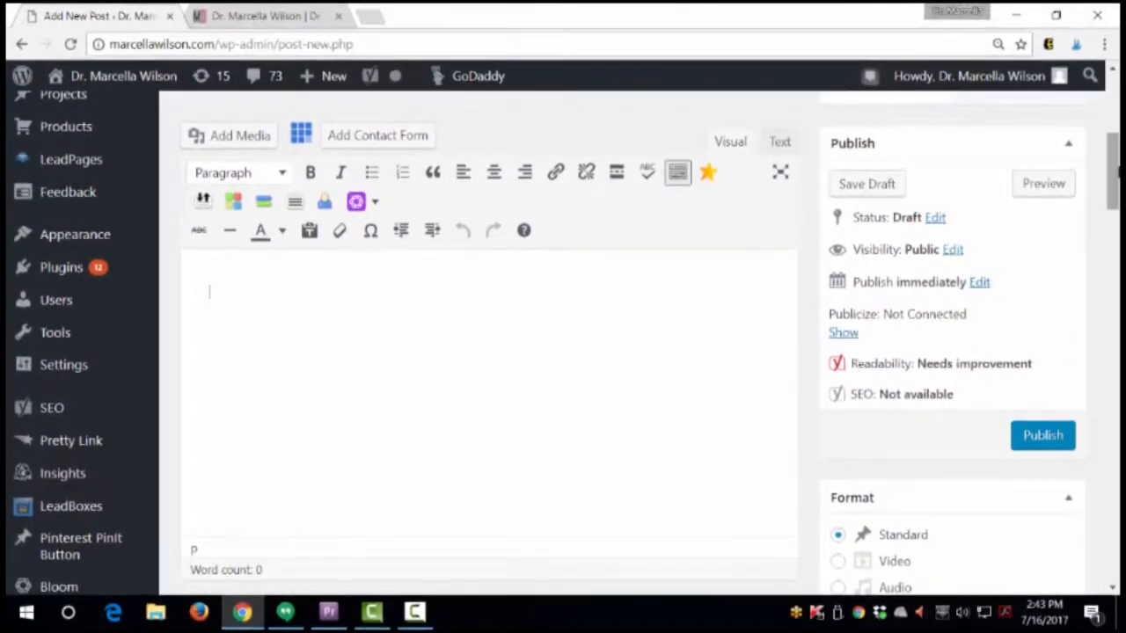
# Step: Review the new post's Yoast SEO, Format, Categories, Tags and Featured Image settings, ending at the title field
pyautogui.scroll(-4, 484, 396)
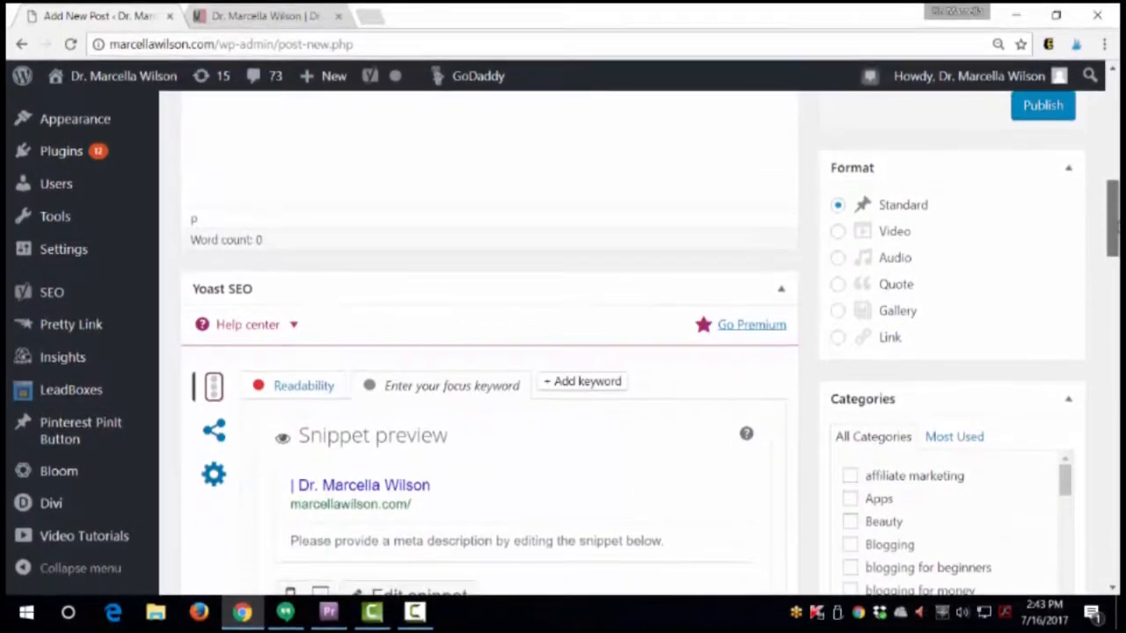
pyautogui.scroll(-2, 484, 396)
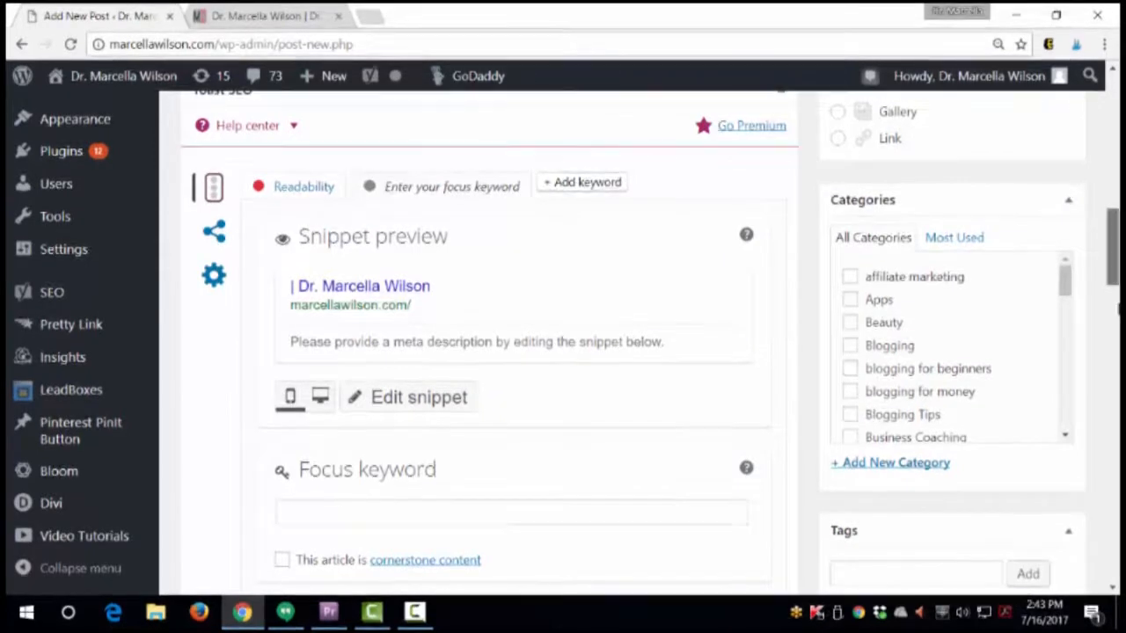
pyautogui.scroll(-4, 955, 326)
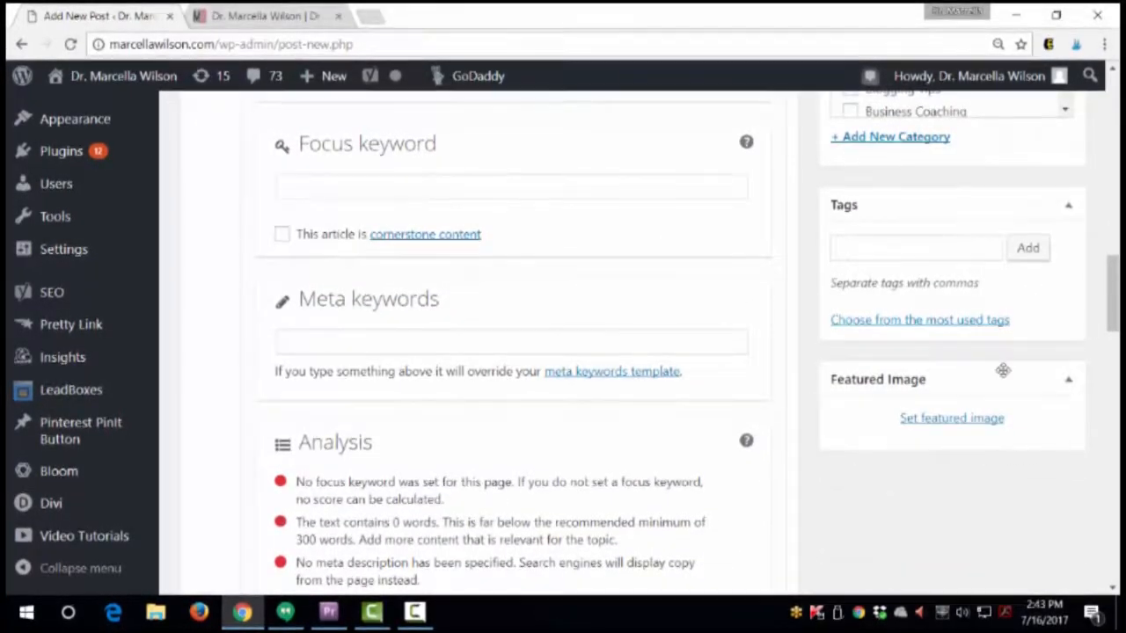
pyautogui.scroll(1, 1114, 300)
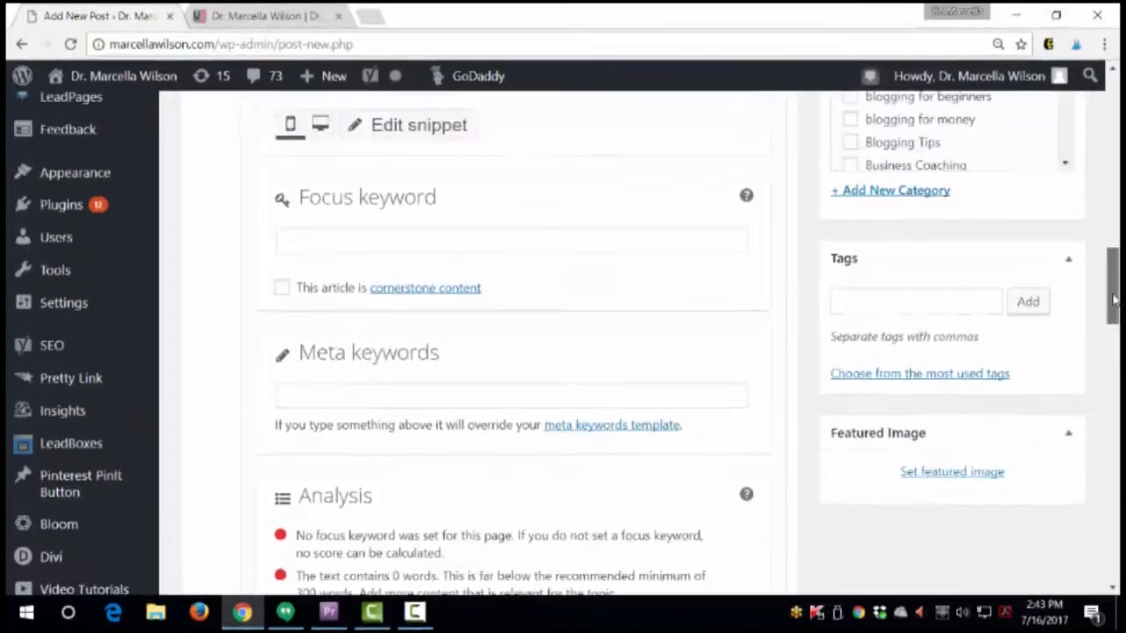
pyautogui.scroll(9, 1114, 300)
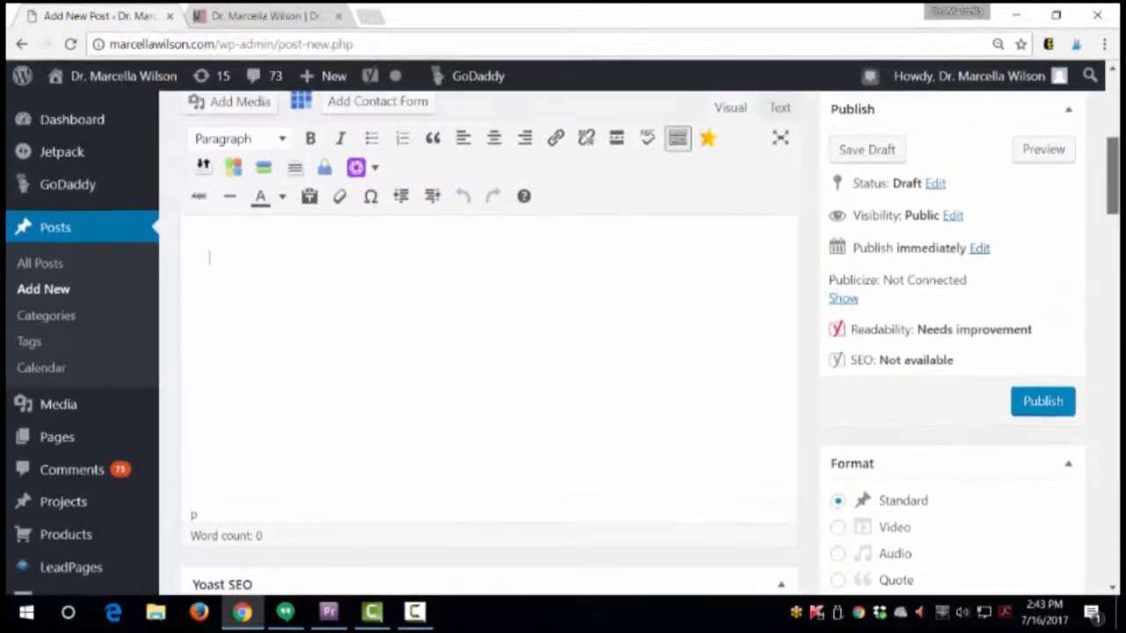
pyautogui.scroll(3, 563, 352)
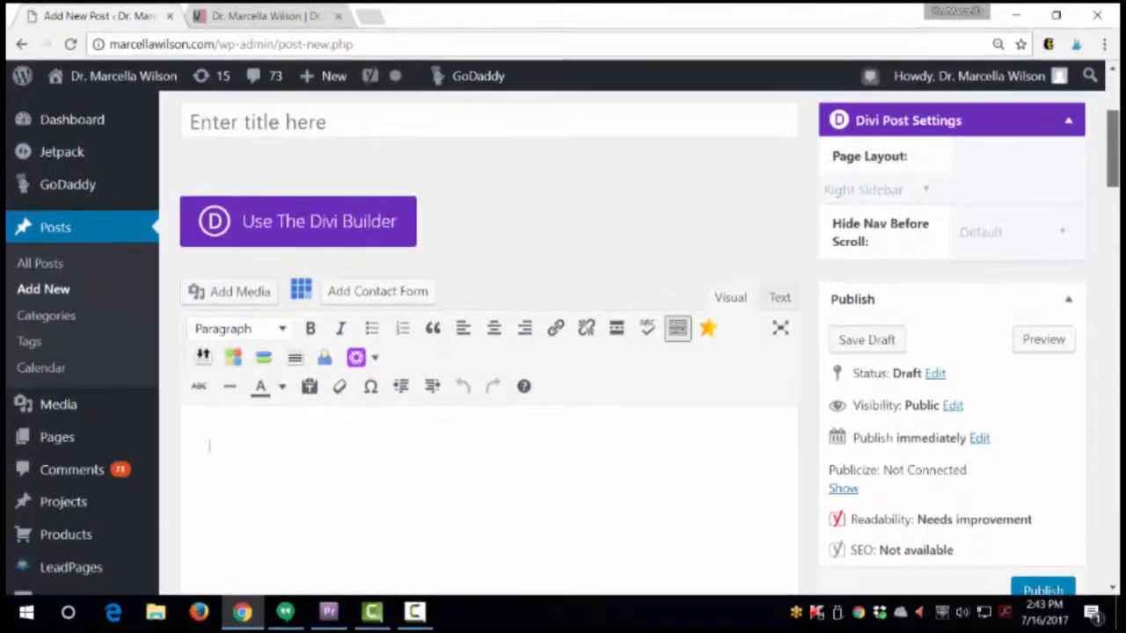
pyautogui.scroll(1, 1115, 165)
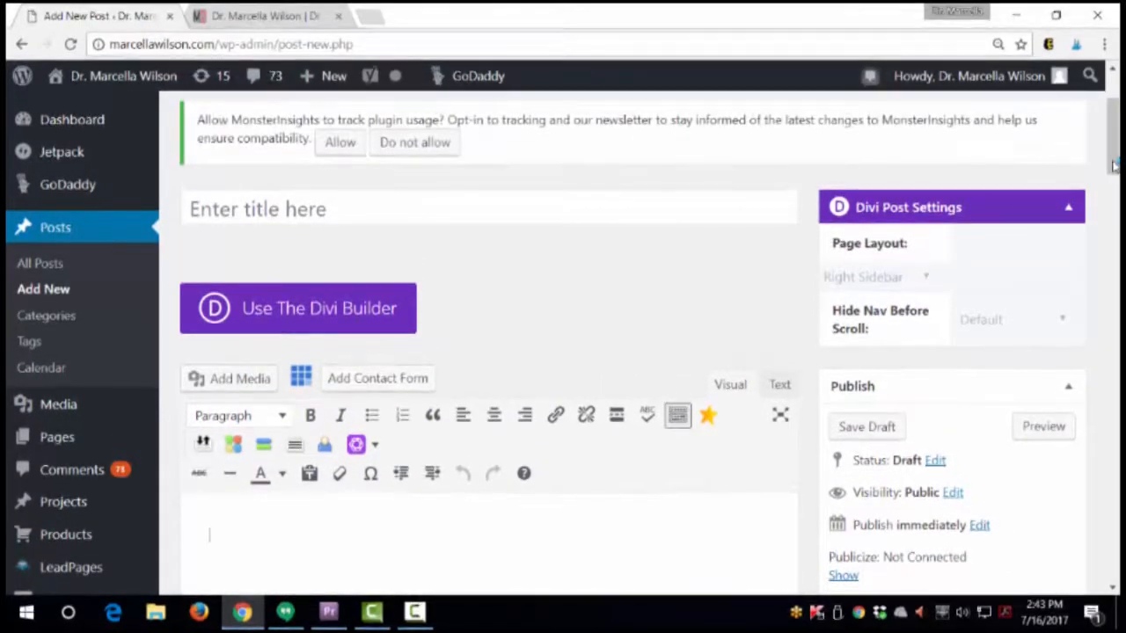
pyautogui.scroll(-1, 476, 176)
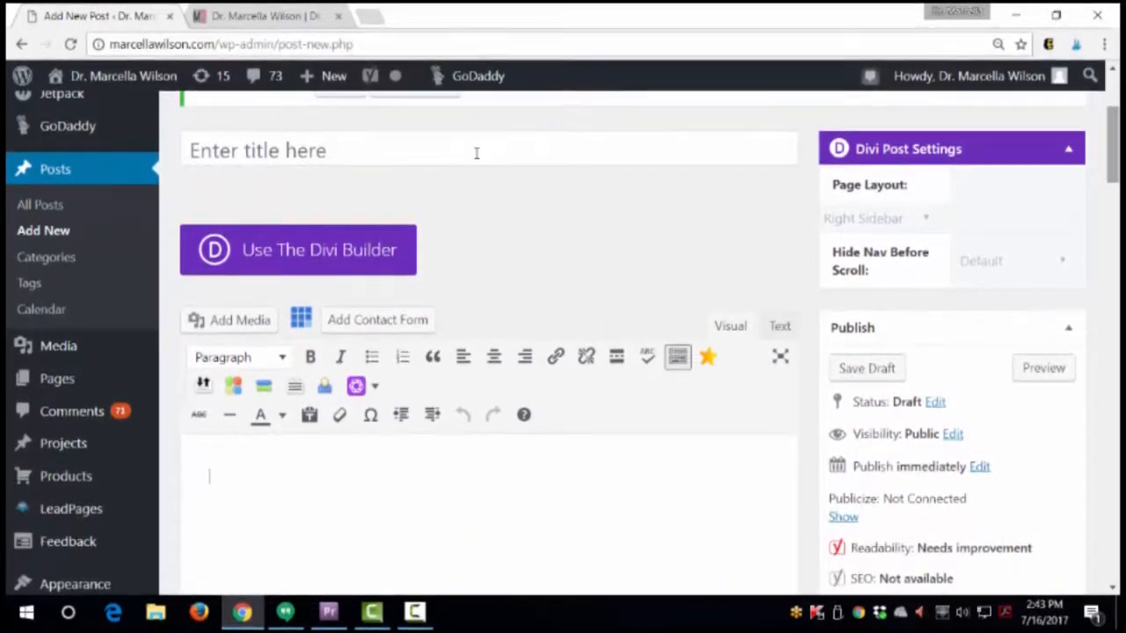
# Step: Title the new post "My Very First Blog Post!"
pyautogui.click(386, 152)
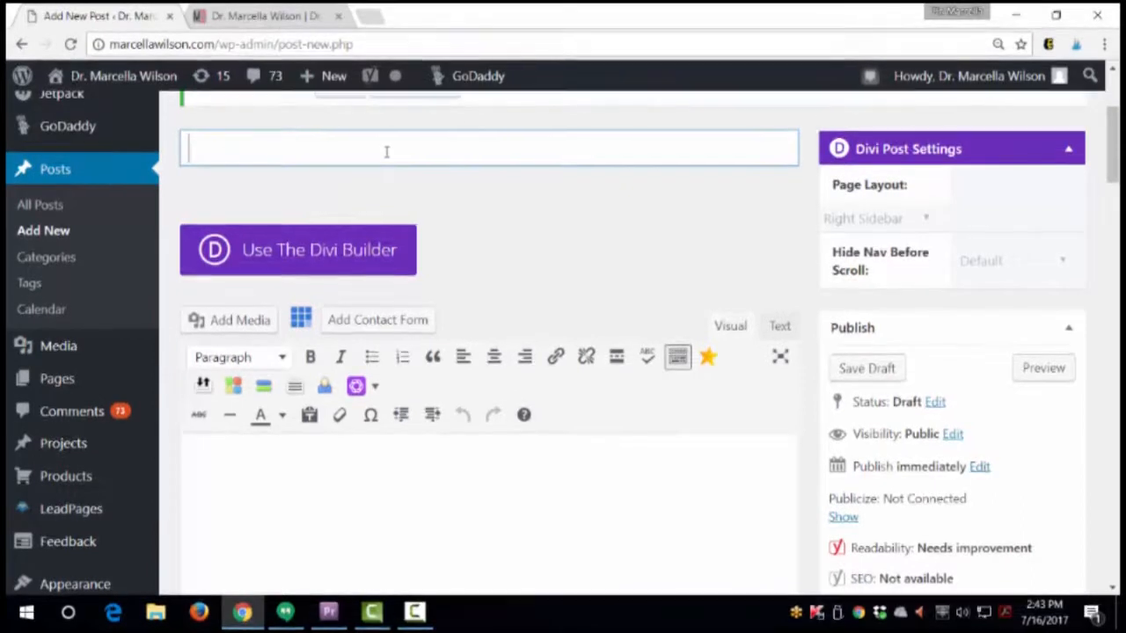
pyautogui.write('My ')
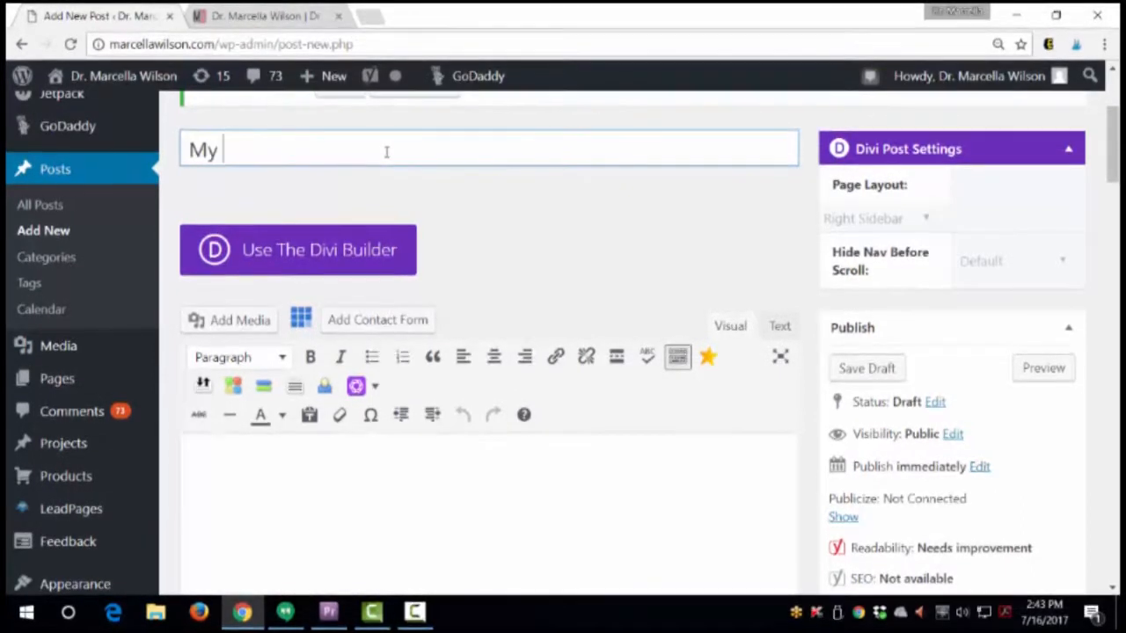
pyautogui.write('Very First ')
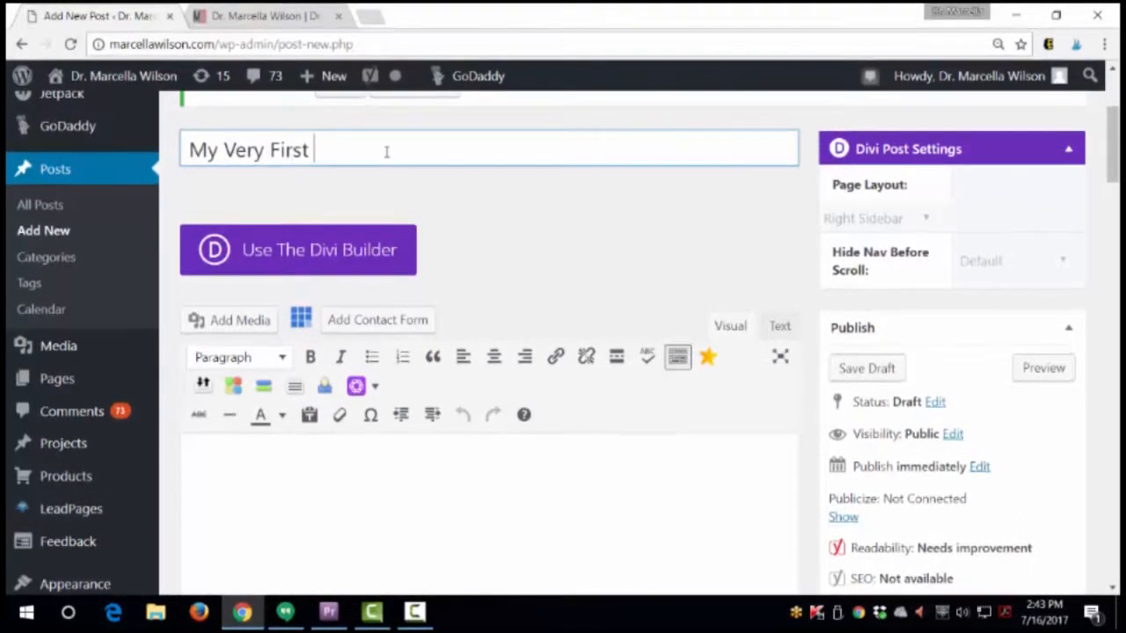
pyautogui.write('Blog Post')
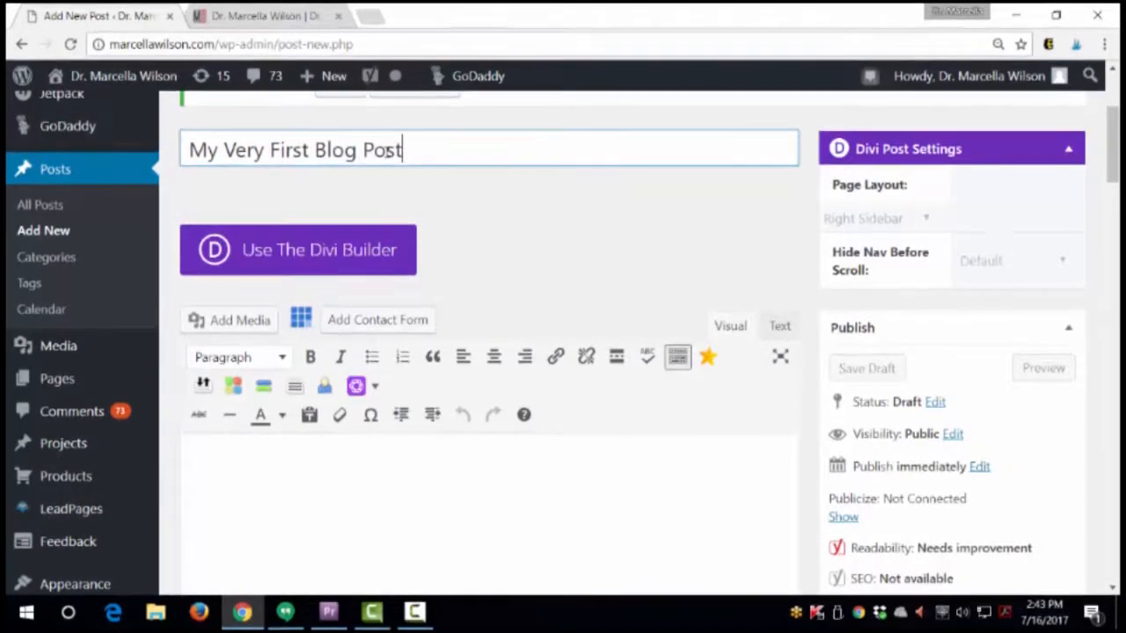
pyautogui.write('!')
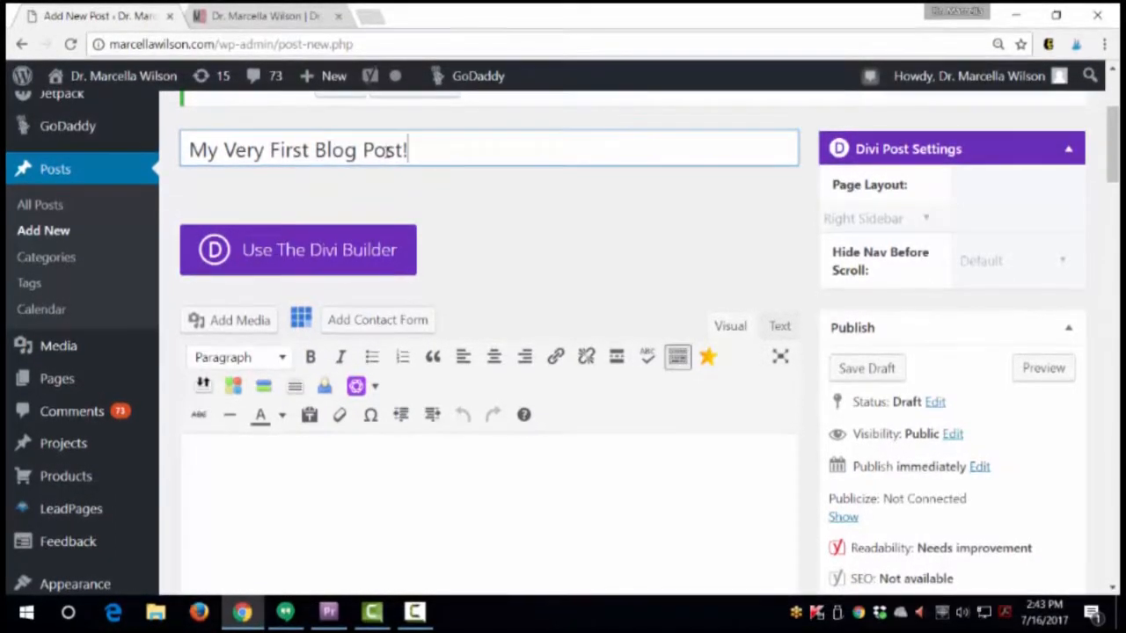
# Step: Write the post body's opening text: "Hi, I am" with the author's title and full name, followed by "Thanks for checking out my new blog."
pyautogui.scroll(-2, 1114, 152)
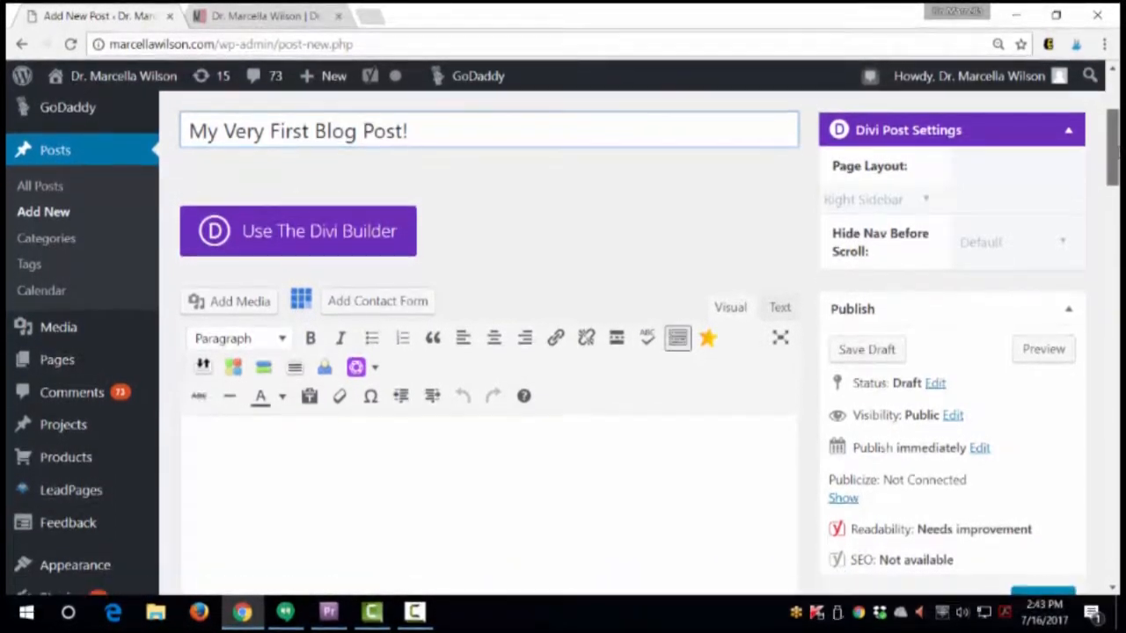
pyautogui.scroll(-3, 1114, 152)
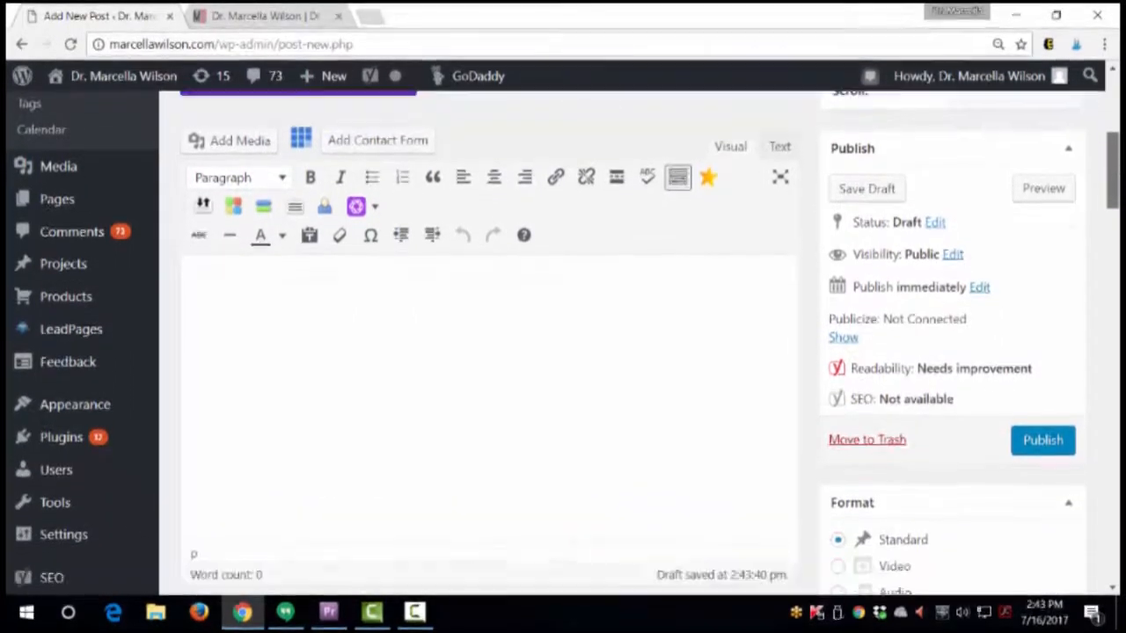
pyautogui.moveTo(1114, 171); pyautogui.dragTo(1114, 175)
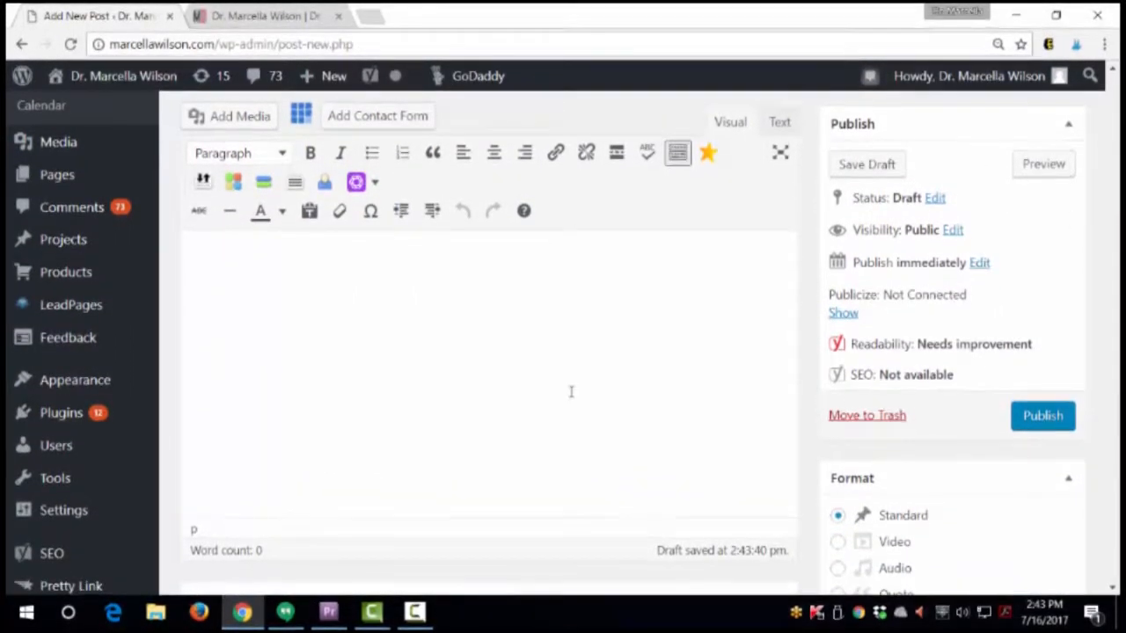
pyautogui.click(440, 389)
pyautogui.write('I')
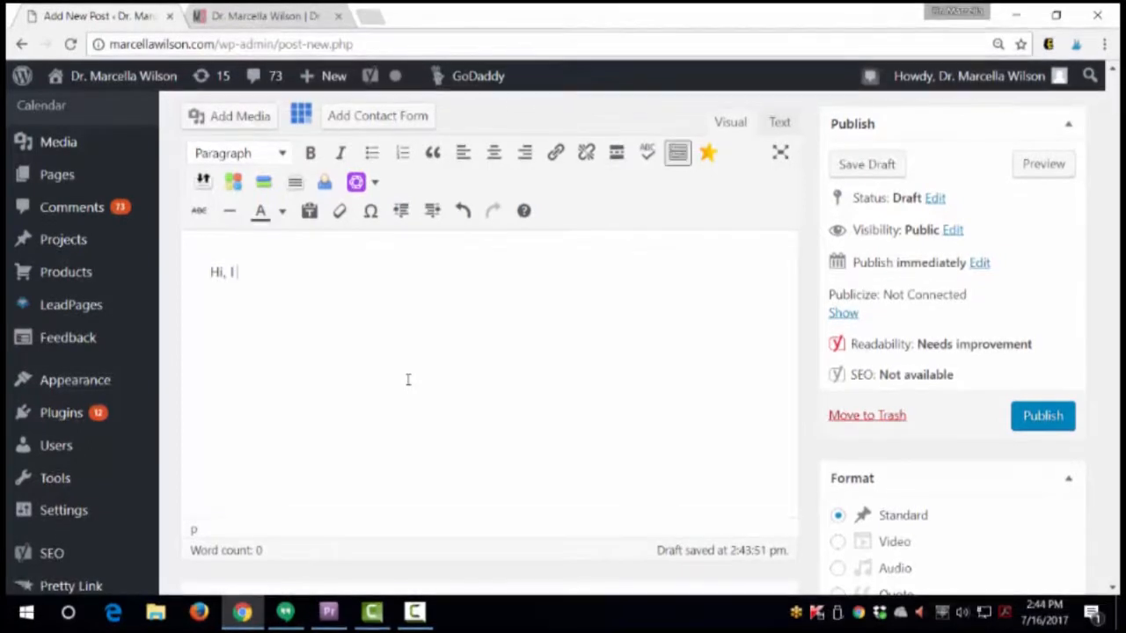
pyautogui.write(' am Dr. Marcella ')
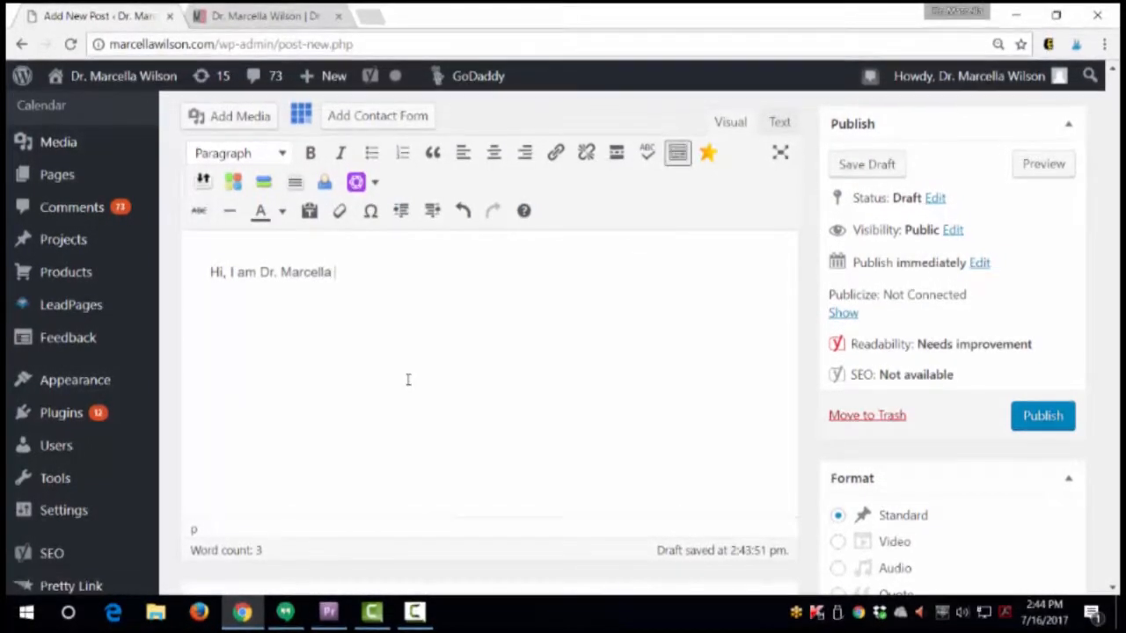
pyautogui.write('Wilson . ')
pyautogui.write(' Thanks for ch')
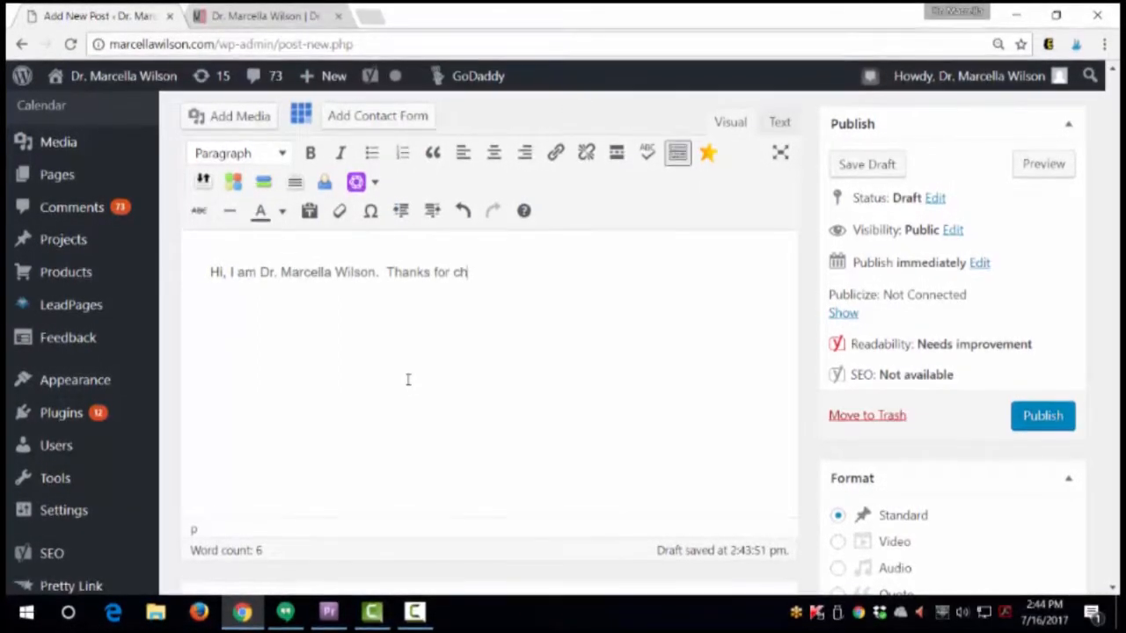
pyautogui.write('ecking out my')
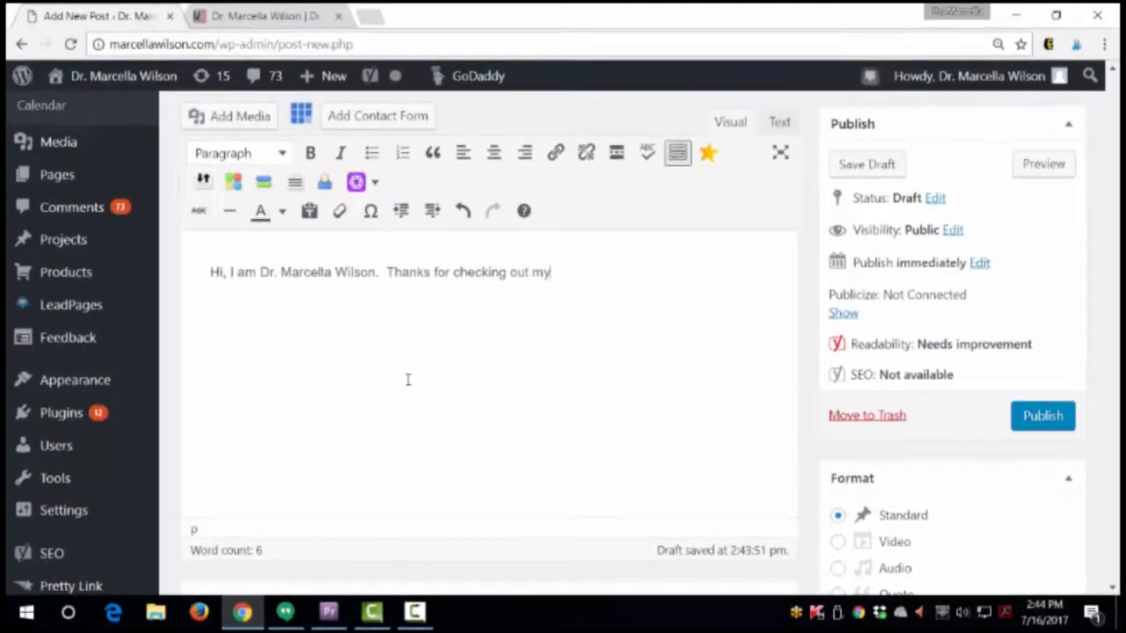
pyautogui.write(' new blog.')
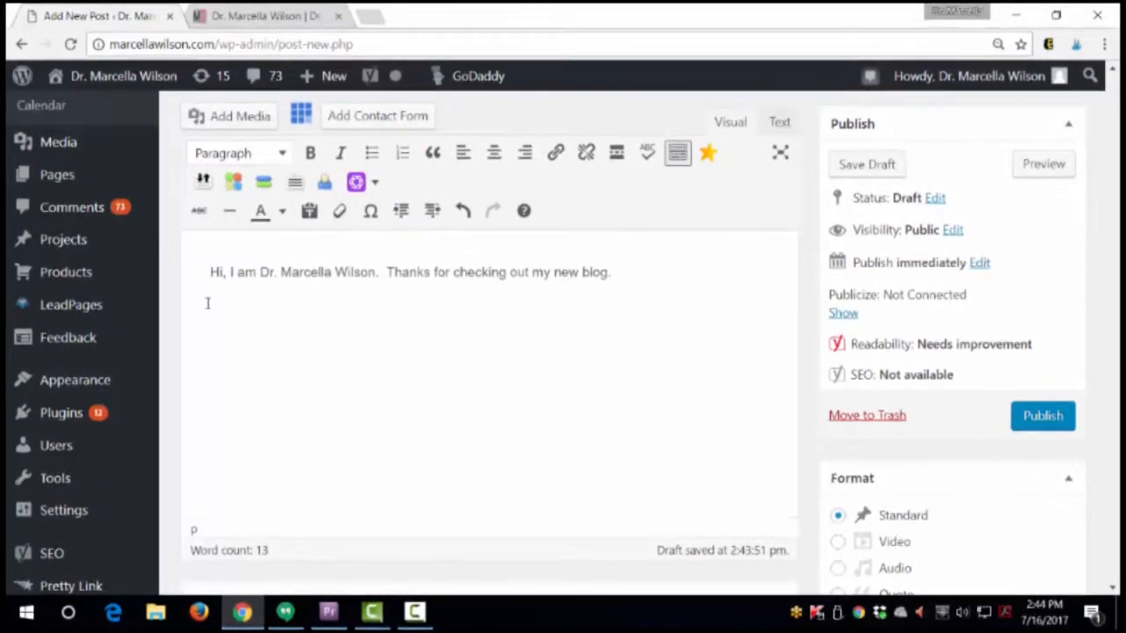
# Step: Insert the sentence "My new blogging venture." in front of the greeting in the post body
pyautogui.write('My new blogg')
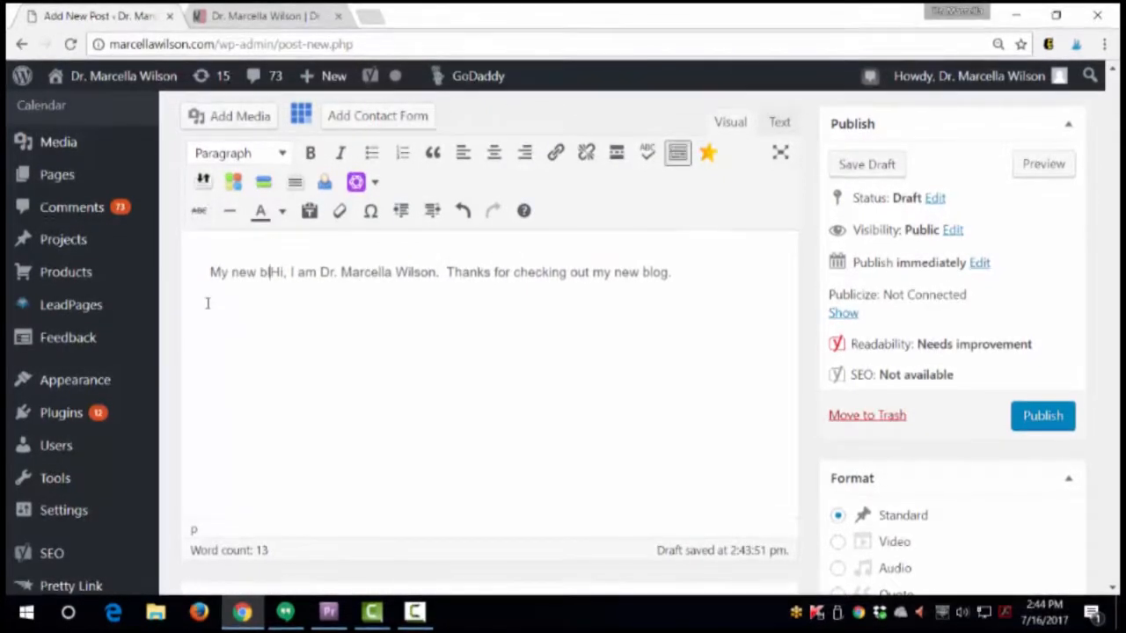
pyautogui.write('ing vente')
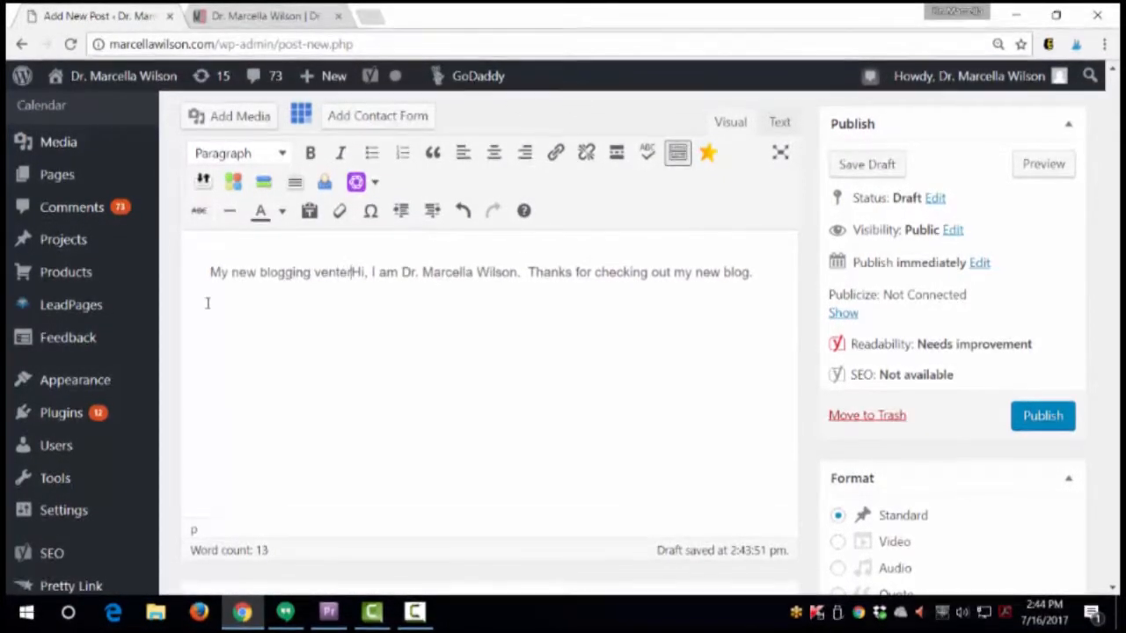
pyautogui.write('re.')
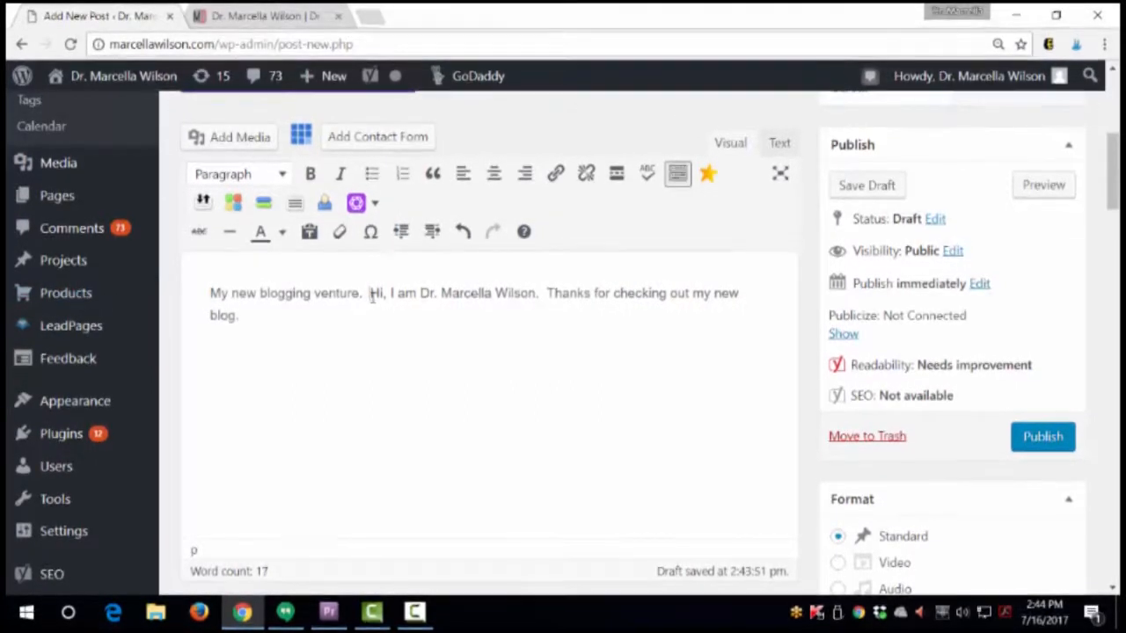
# Step: Format "My new blogging venture." as Heading 1 and split the greeting off onto its own line below it
pyautogui.moveTo(359, 297); pyautogui.dragTo(212, 293)
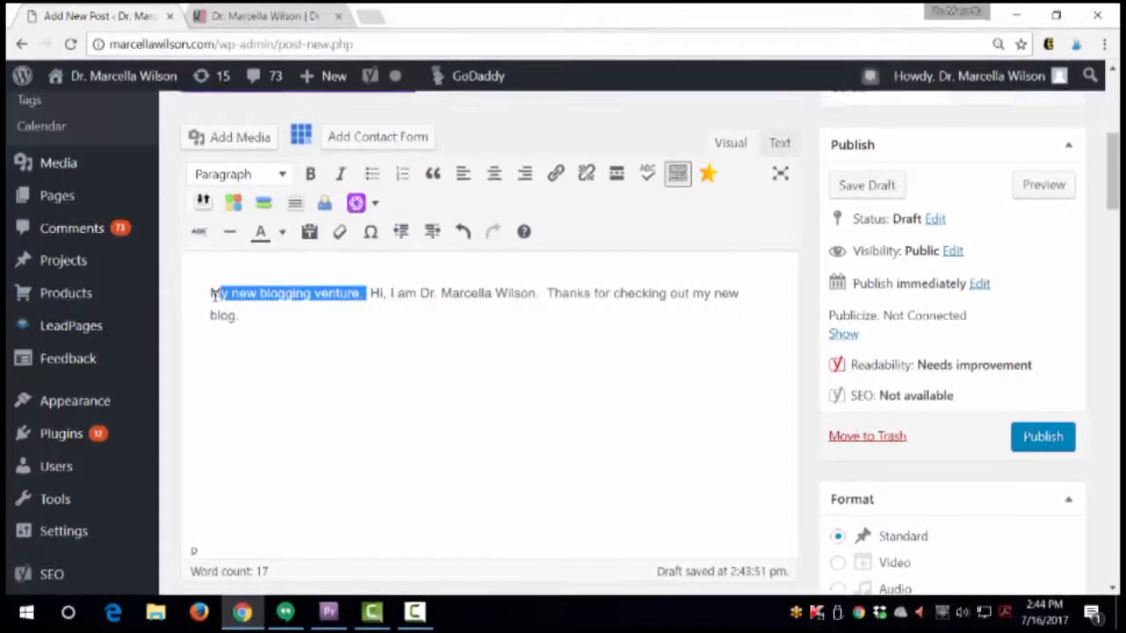
pyautogui.click(260, 179)
pyautogui.click(267, 254)
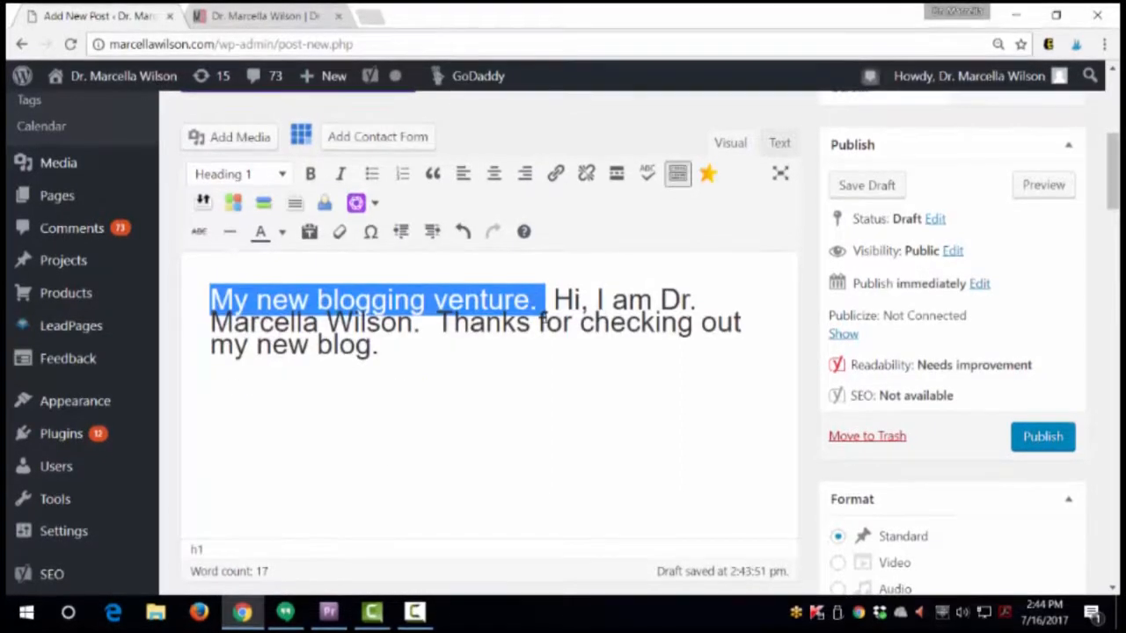
pyautogui.click(549, 302)
pyautogui.press('Return')
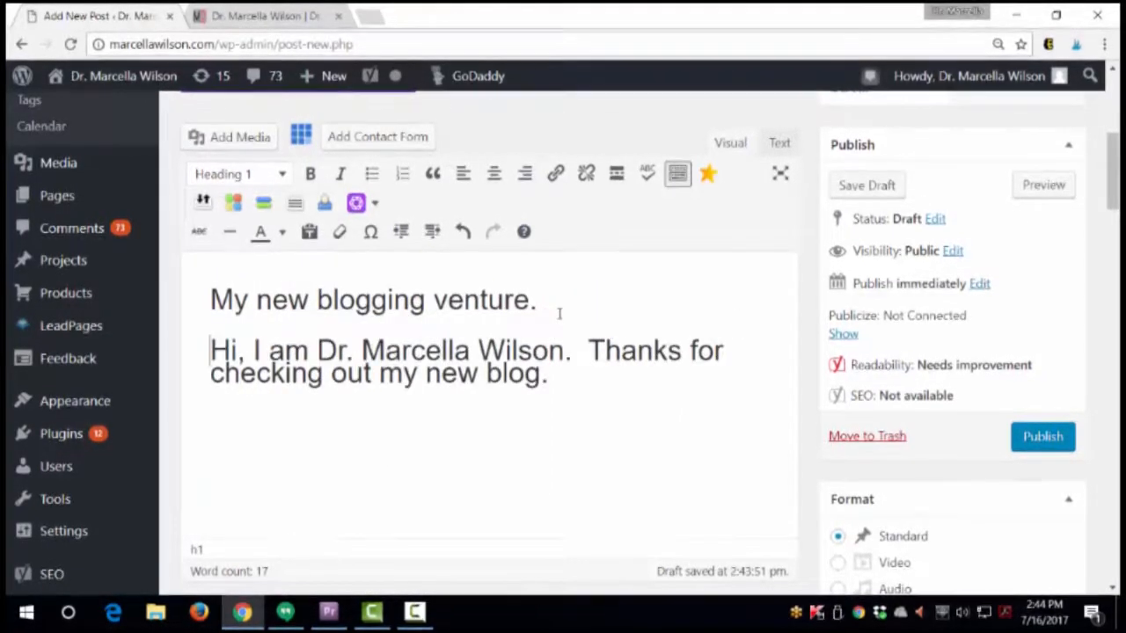
# Step: Set the greeting line below the heading to Paragraph format and center it
pyautogui.moveTo(565, 382); pyautogui.dragTo(212, 343)
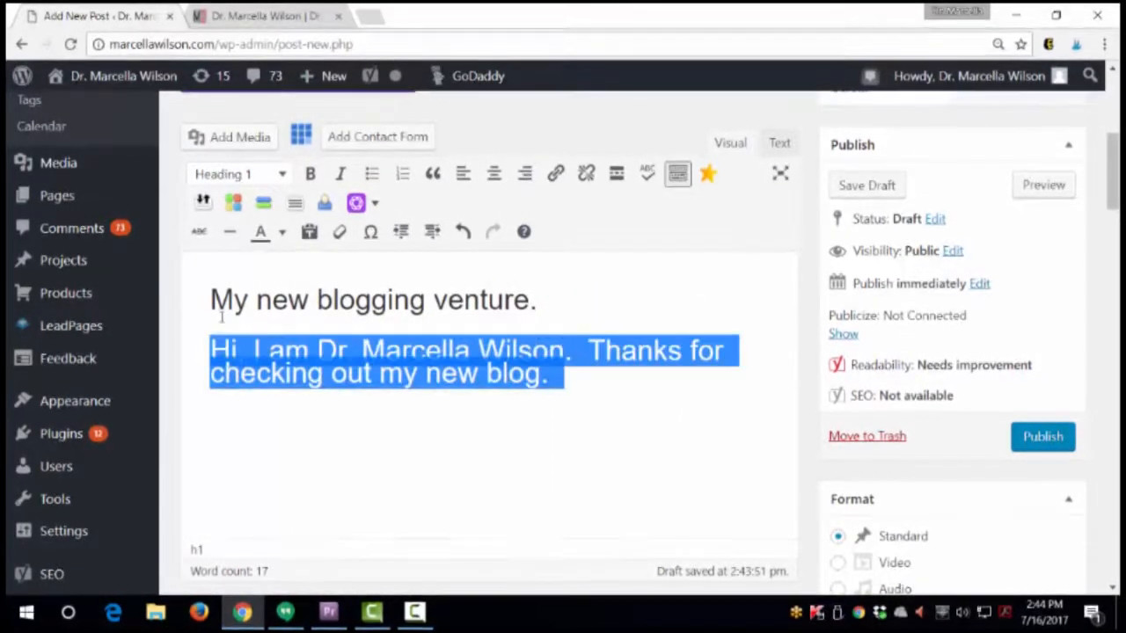
pyautogui.click(277, 176)
pyautogui.click(262, 211)
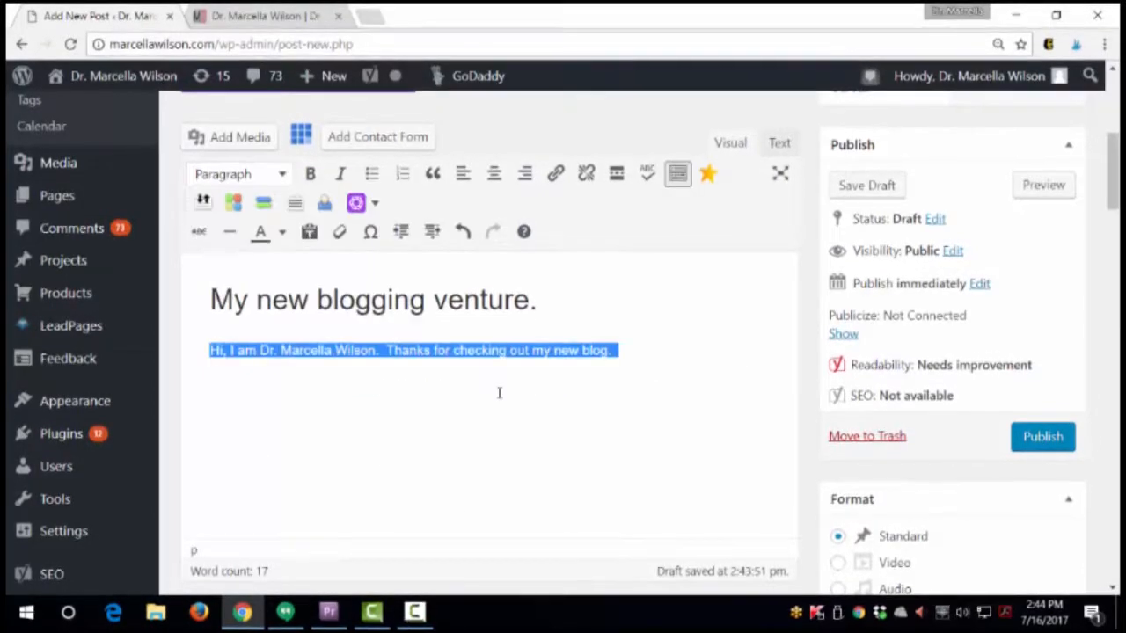
pyautogui.click(494, 173)
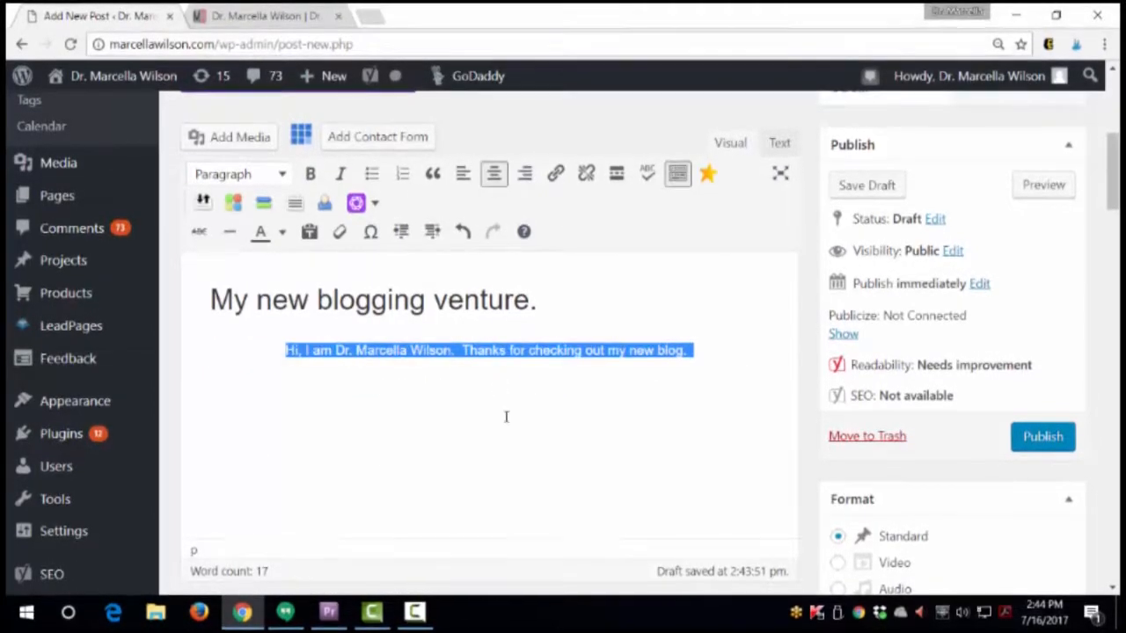
# Step: Color the words "new blog" red and make the author's name bold in the greeting line
pyautogui.moveTo(628, 350); pyautogui.dragTo(681, 351)
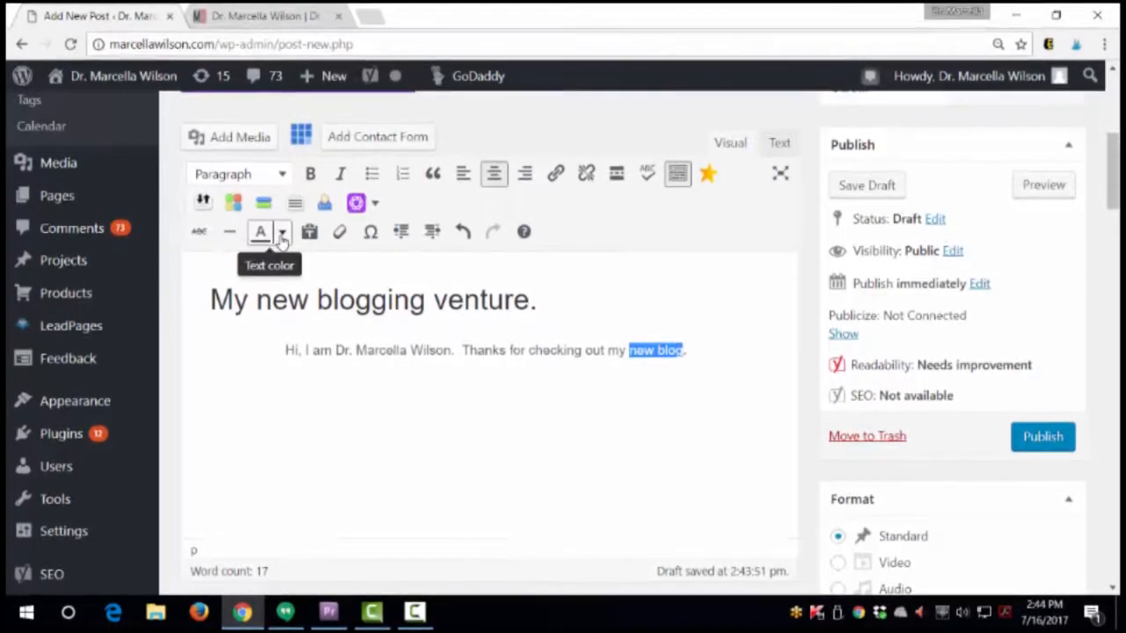
pyautogui.click(262, 297)
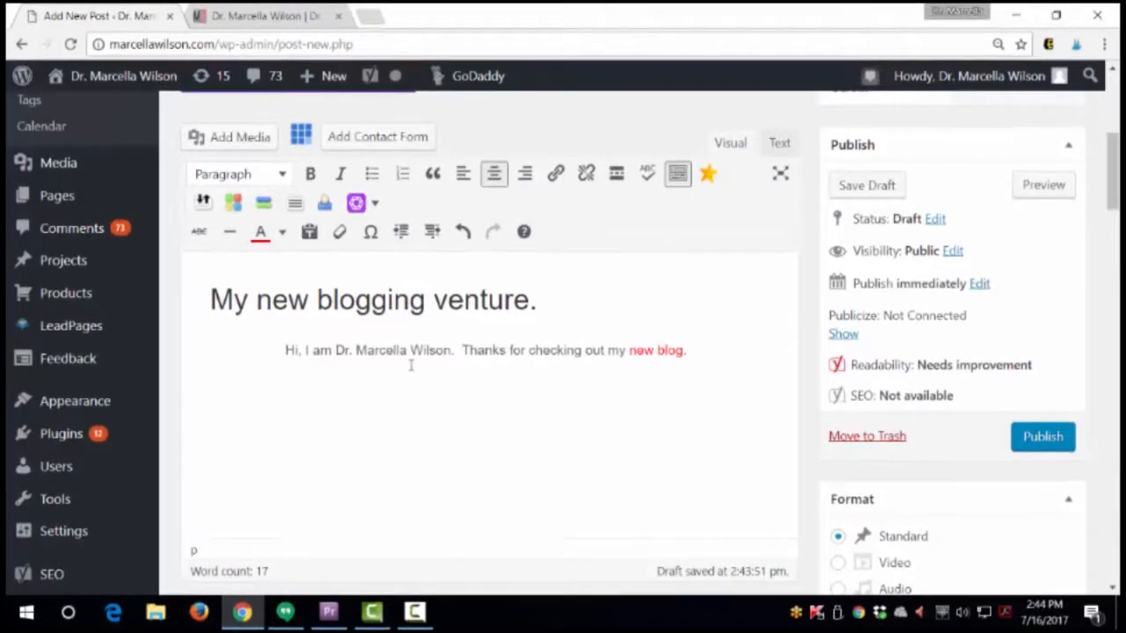
pyautogui.moveTo(335, 350); pyautogui.dragTo(451, 352)
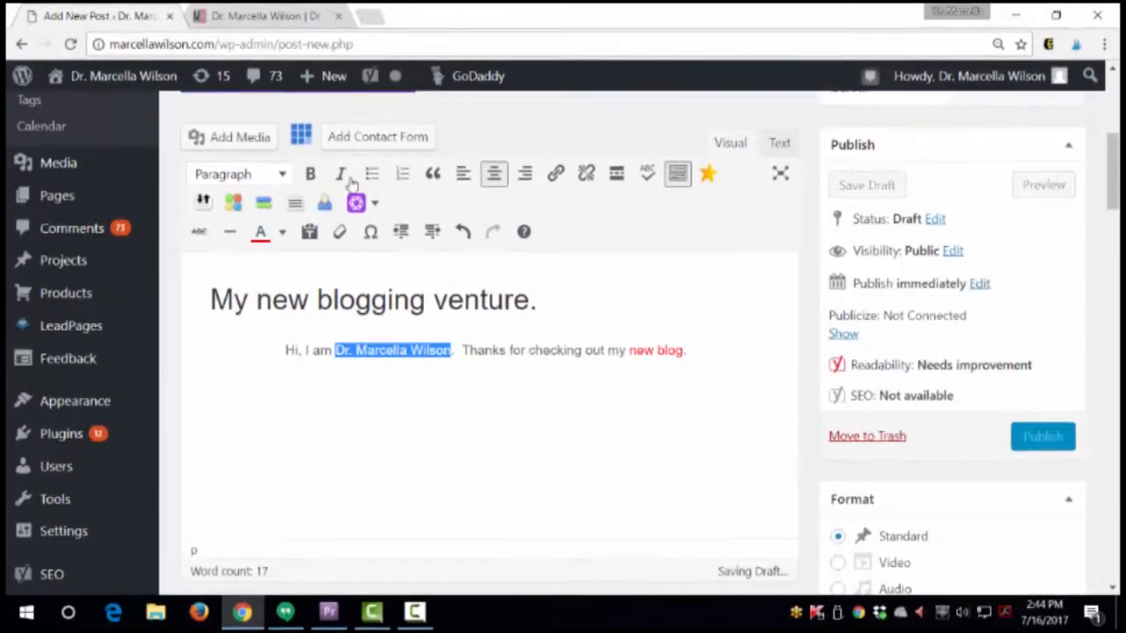
pyautogui.click(310, 174)
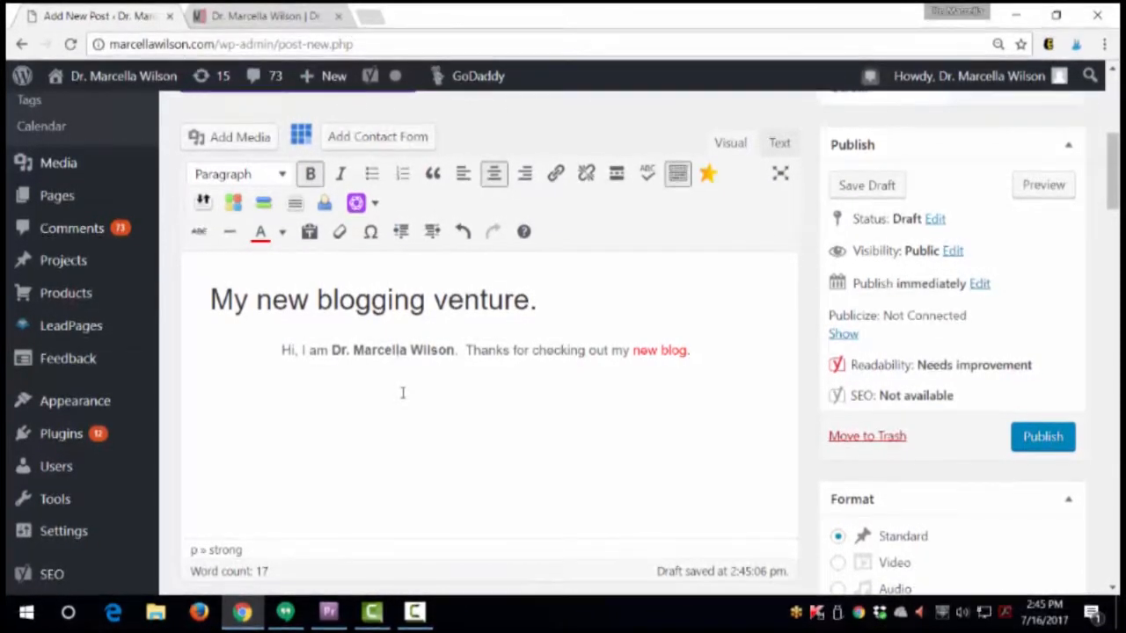
# Step: Link the word "checking" in the greeting line to the blog's own domain
pyautogui.doubleClick(563, 351)
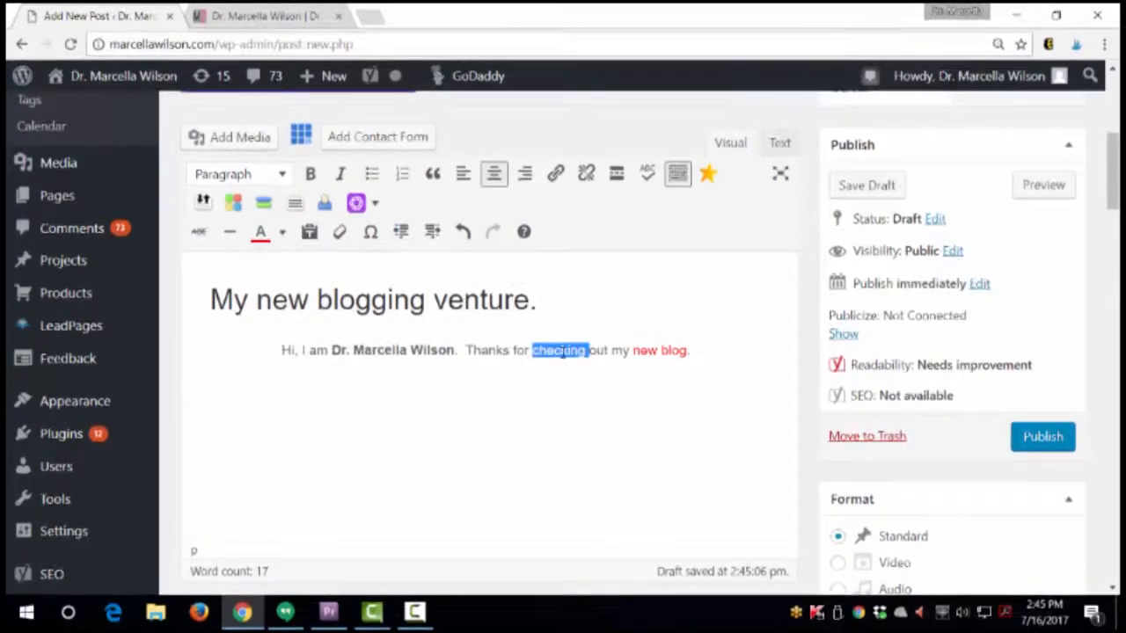
pyautogui.click(555, 172)
pyautogui.write('marce')
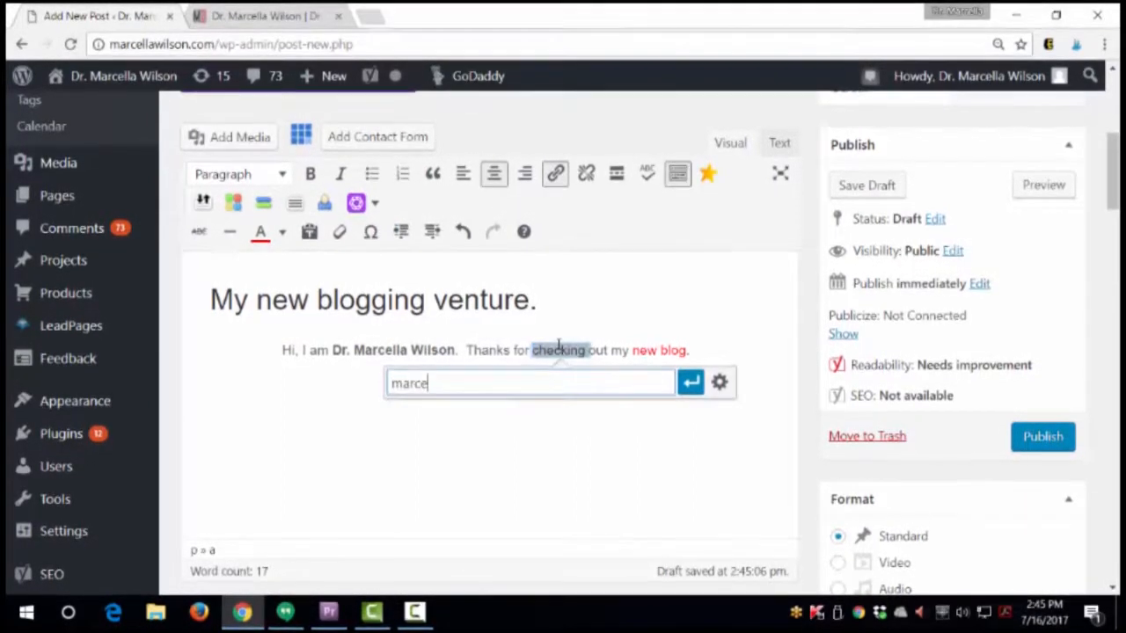
pyautogui.write('llawilson.com')
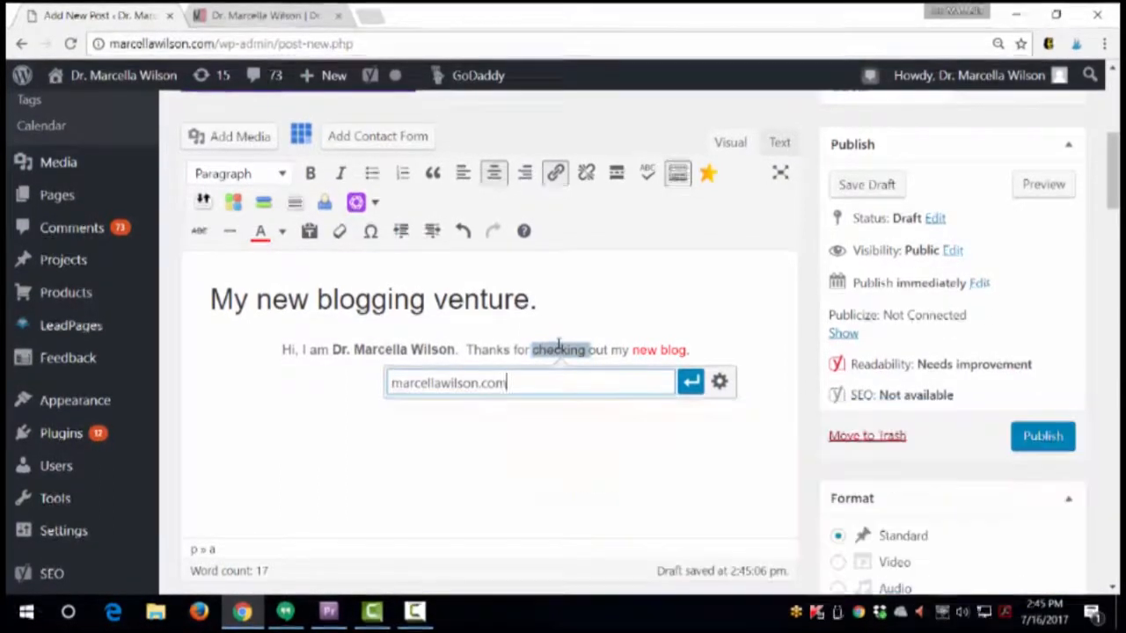
pyautogui.click(690, 381)
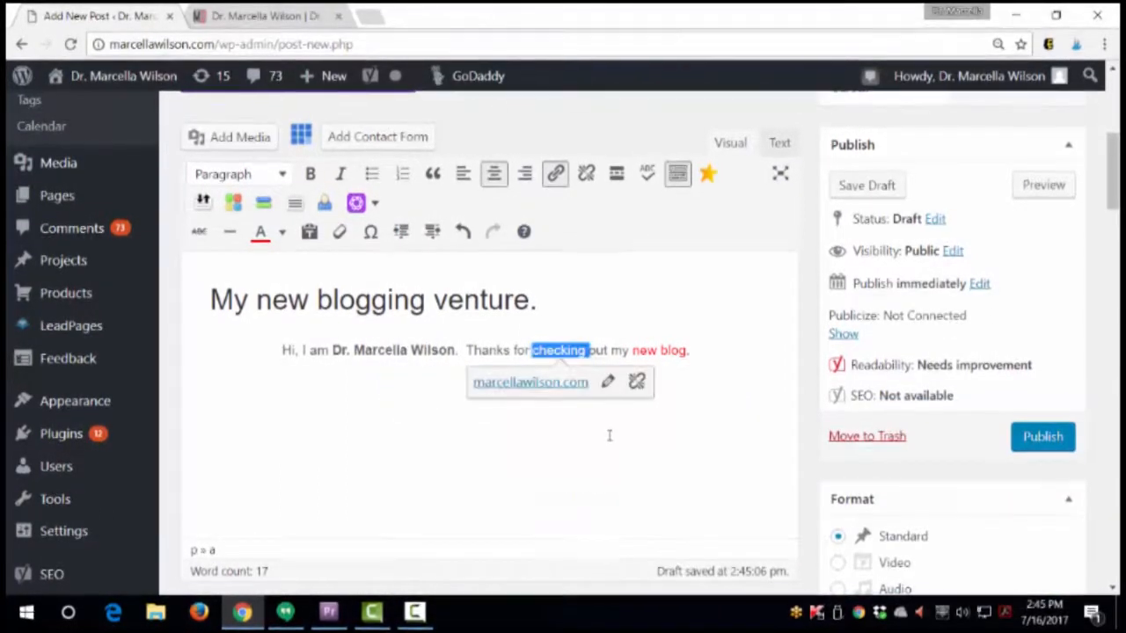
pyautogui.click(608, 432)
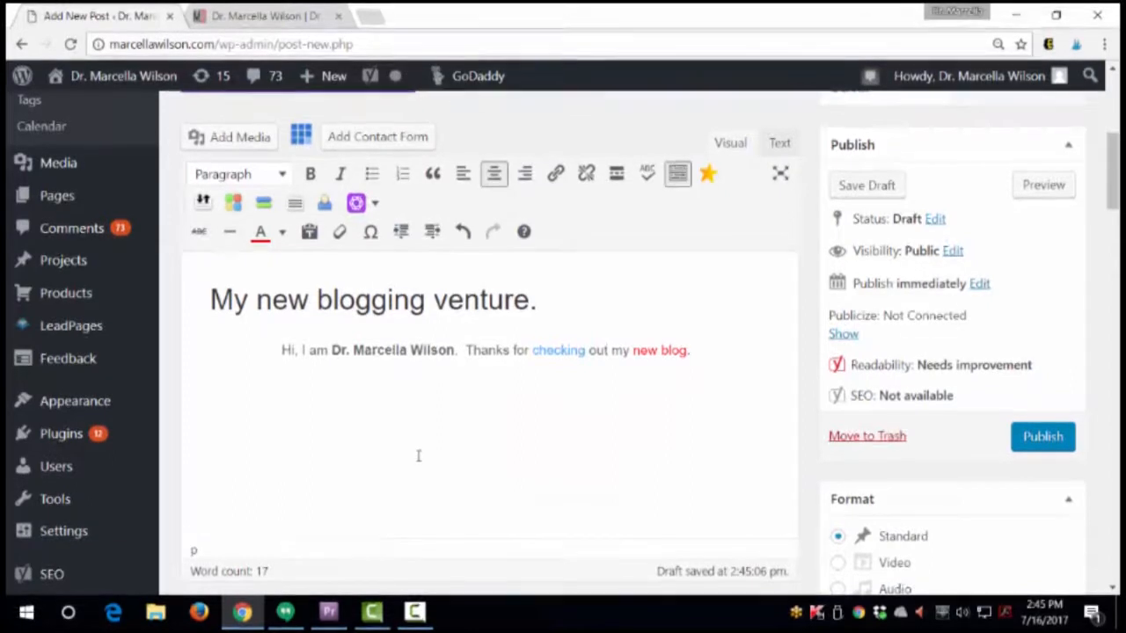
# Step: Add an empty line above the "My new blogging venture." heading
pyautogui.scroll(-2, 418, 455)
pyautogui.scroll(2, 421, 457)
pyautogui.click(207, 296)
pyautogui.press('Return')
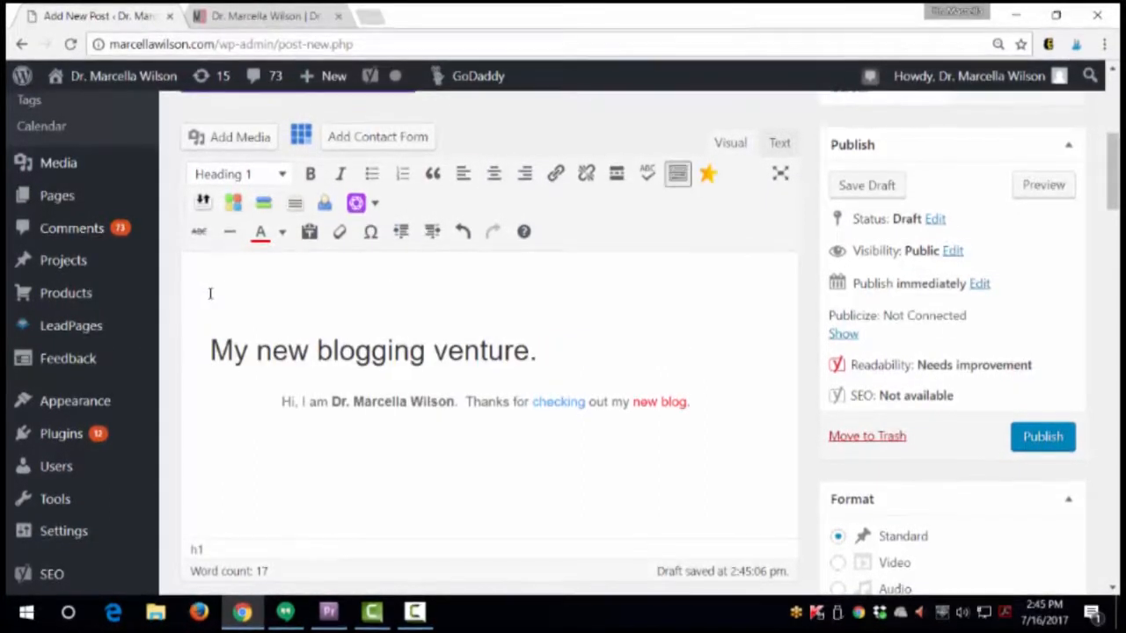
# Step: Browse the Media Library for images to insert, and look at the images of the published posts on the live homepage
pyautogui.click(230, 138)
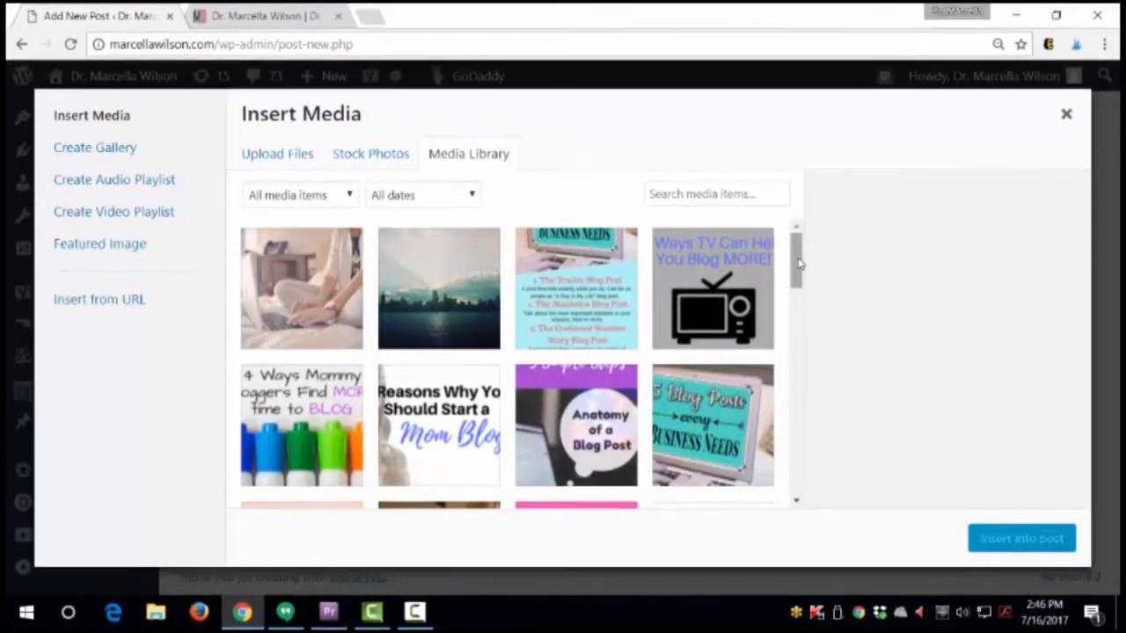
pyautogui.moveTo(797, 268); pyautogui.dragTo(797, 345)
pyautogui.click(284, 18)
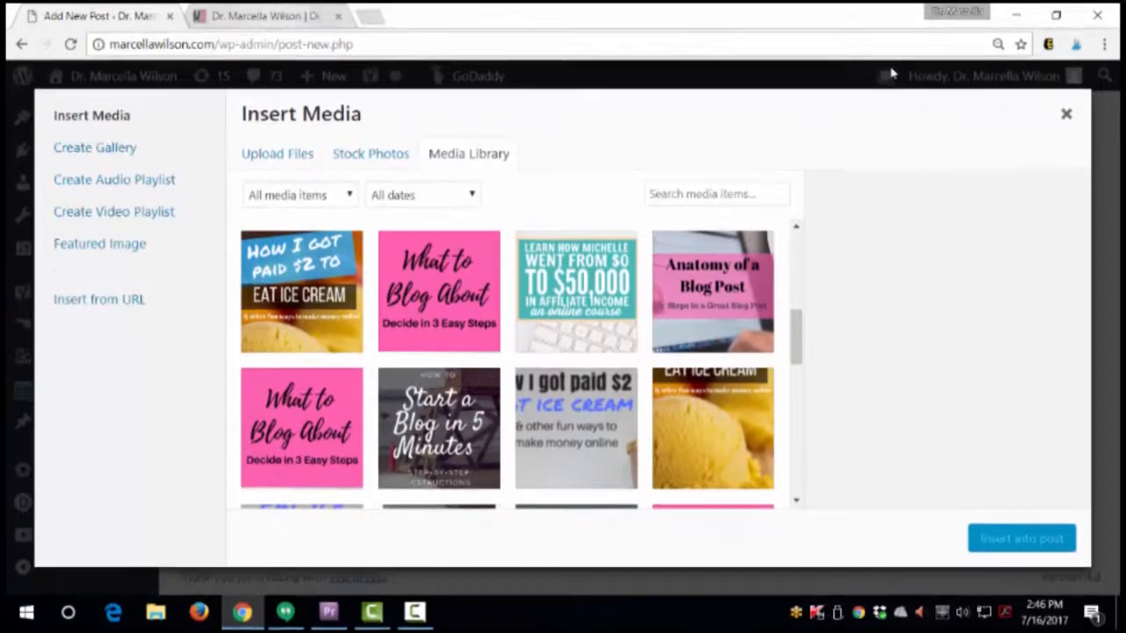
pyautogui.moveTo(1113, 107); pyautogui.dragTo(1117, 316)
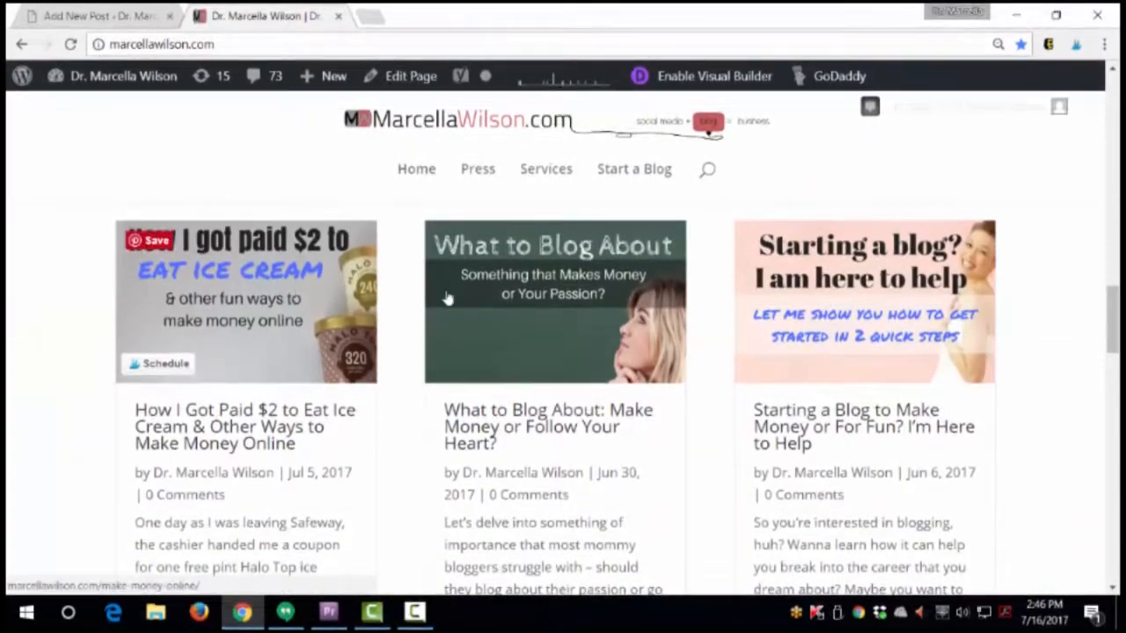
# Step: Return to the post's Insert Media window and look through its file upload and stock photo sources
pyautogui.click(117, 15)
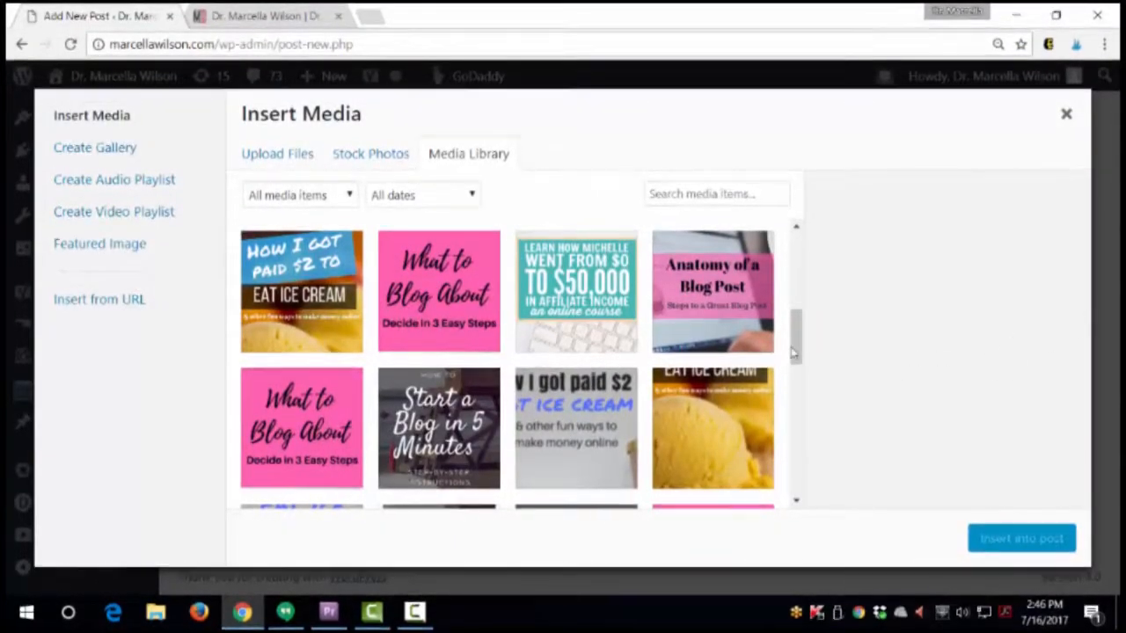
pyautogui.moveTo(799, 348); pyautogui.dragTo(797, 239)
pyautogui.click(280, 154)
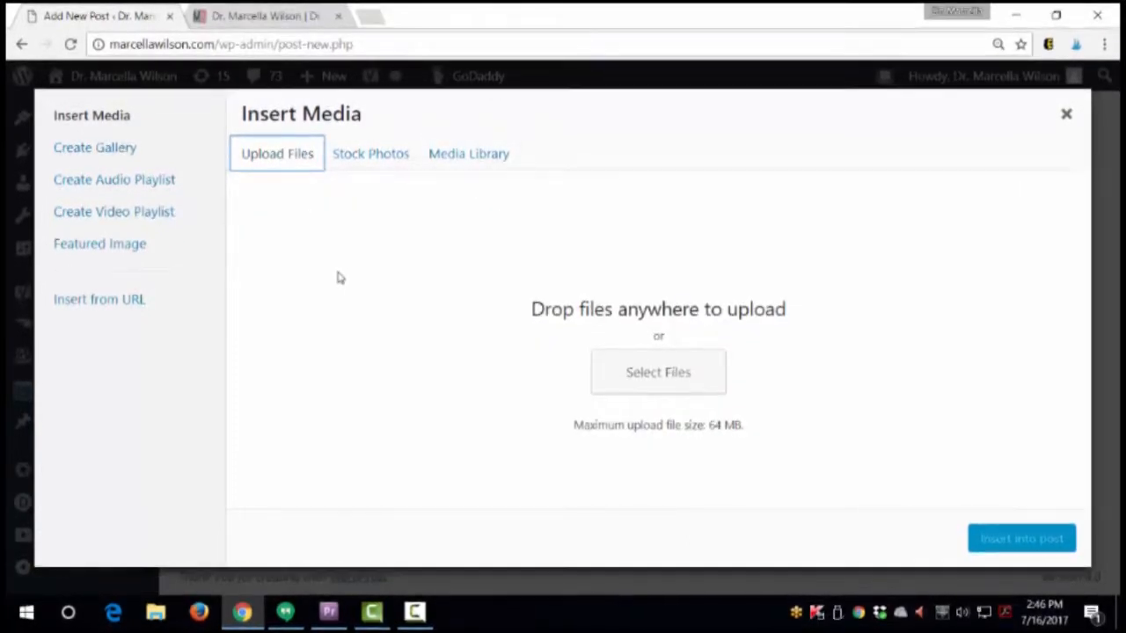
pyautogui.click(371, 155)
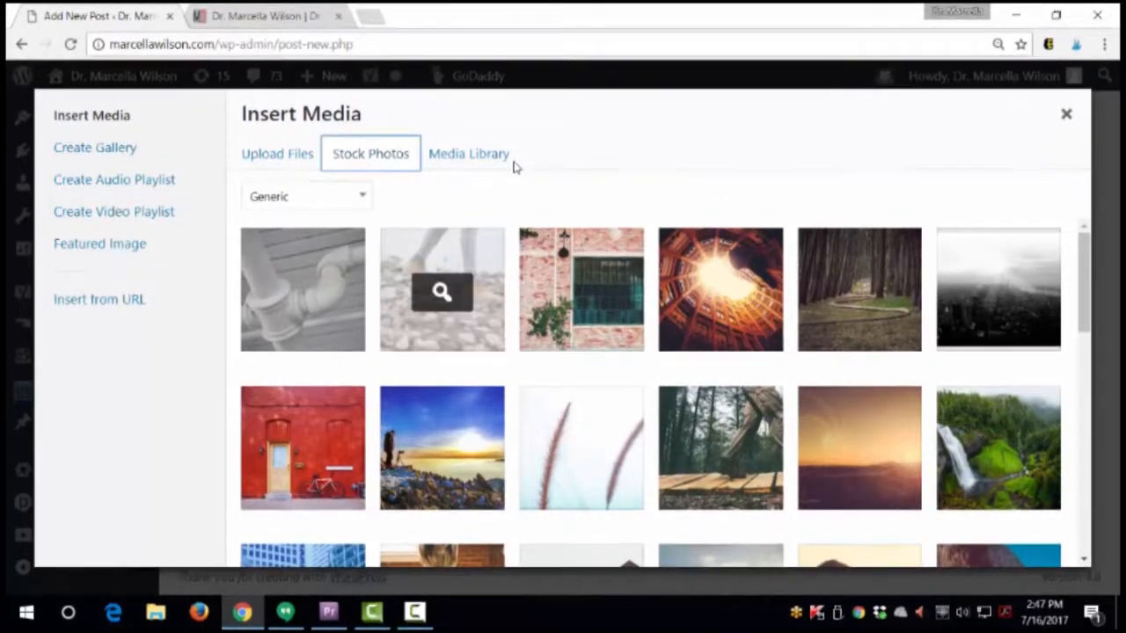
pyautogui.click(282, 159)
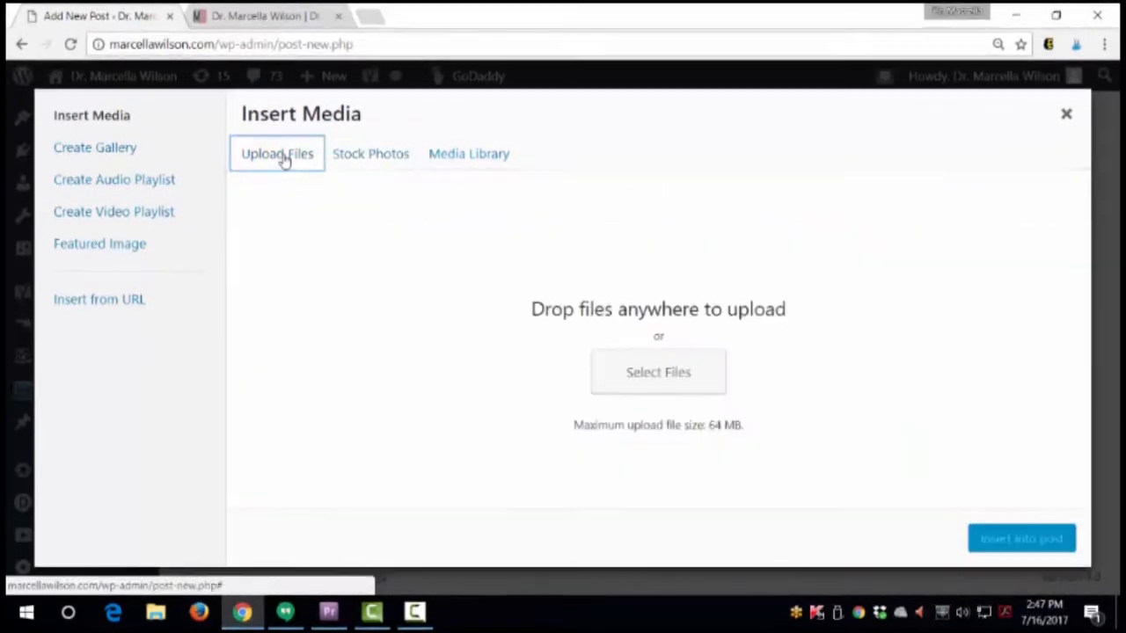
# Step: Import the Generic stock photo of a hand writing at a wooden table beside a laptop and insert it into the post
pyautogui.click(369, 156)
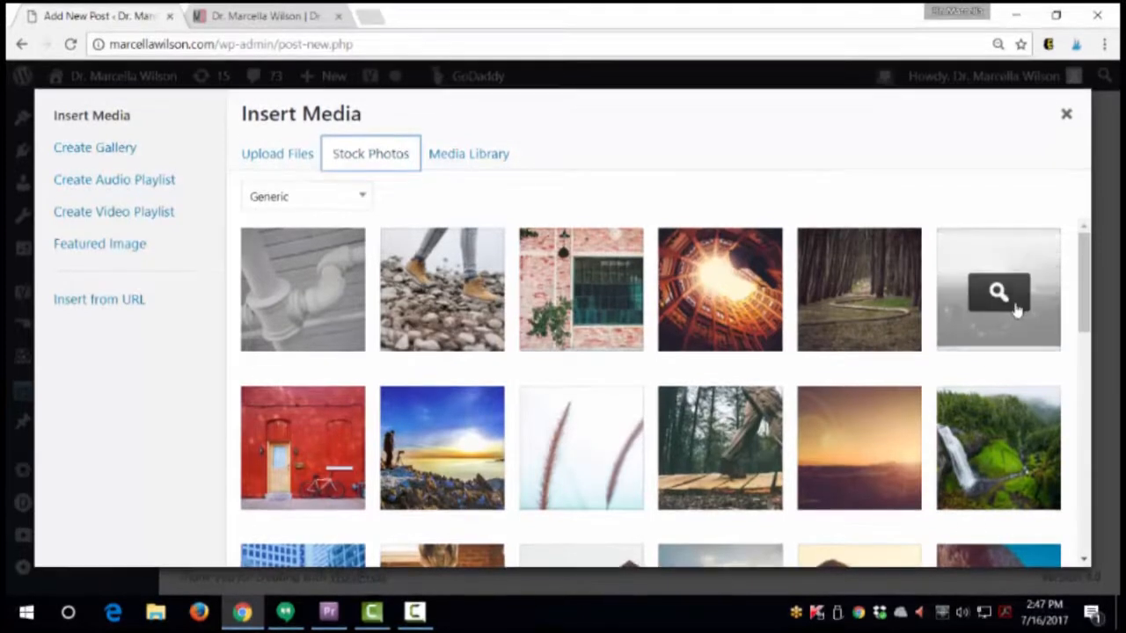
pyautogui.scroll(-2, 1070, 341)
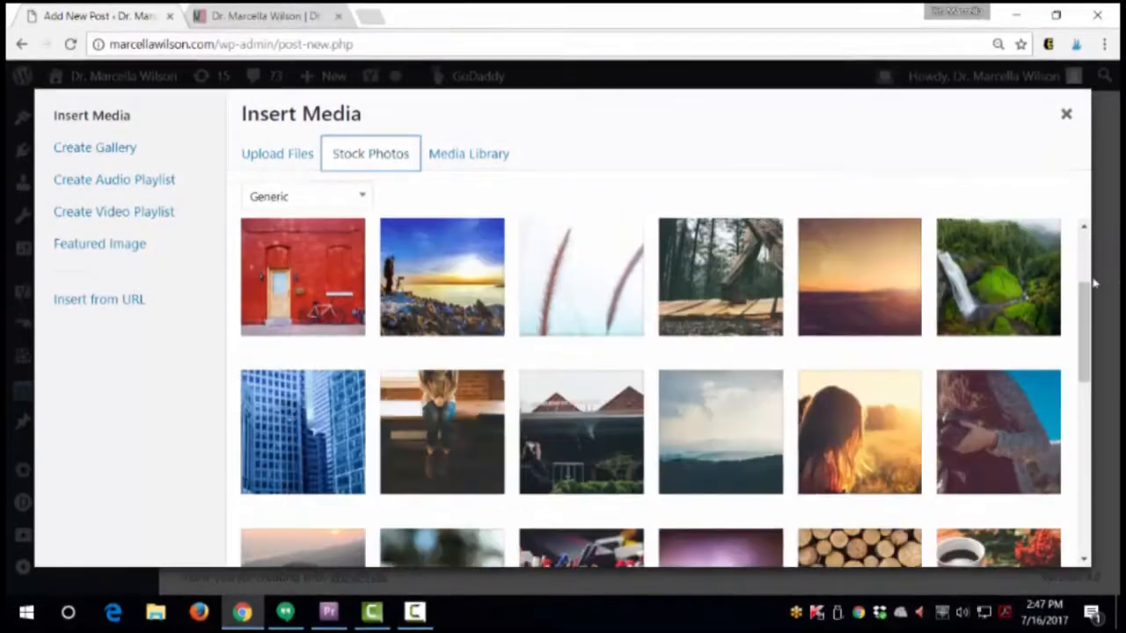
pyautogui.moveTo(1086, 313); pyautogui.dragTo(1062, 460)
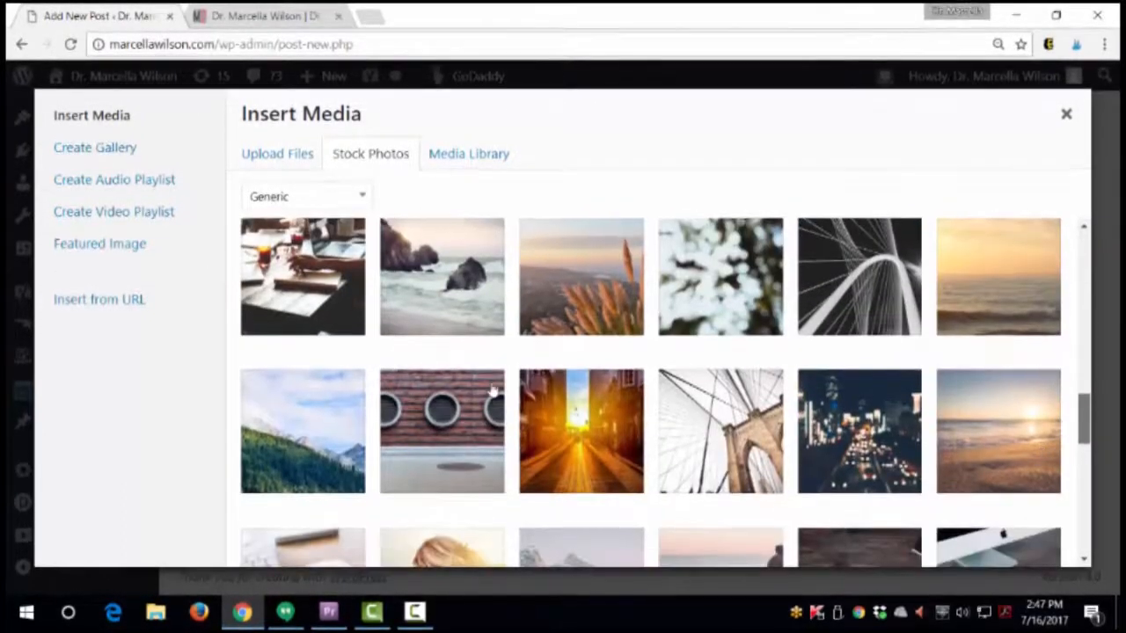
pyautogui.click(302, 291)
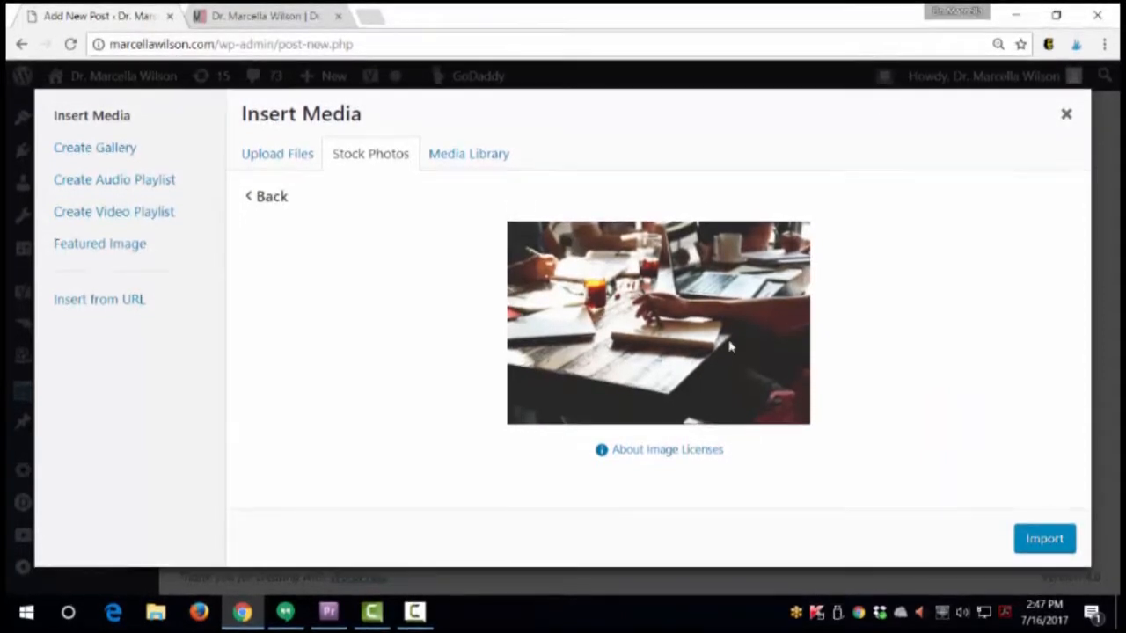
pyautogui.click(1044, 538)
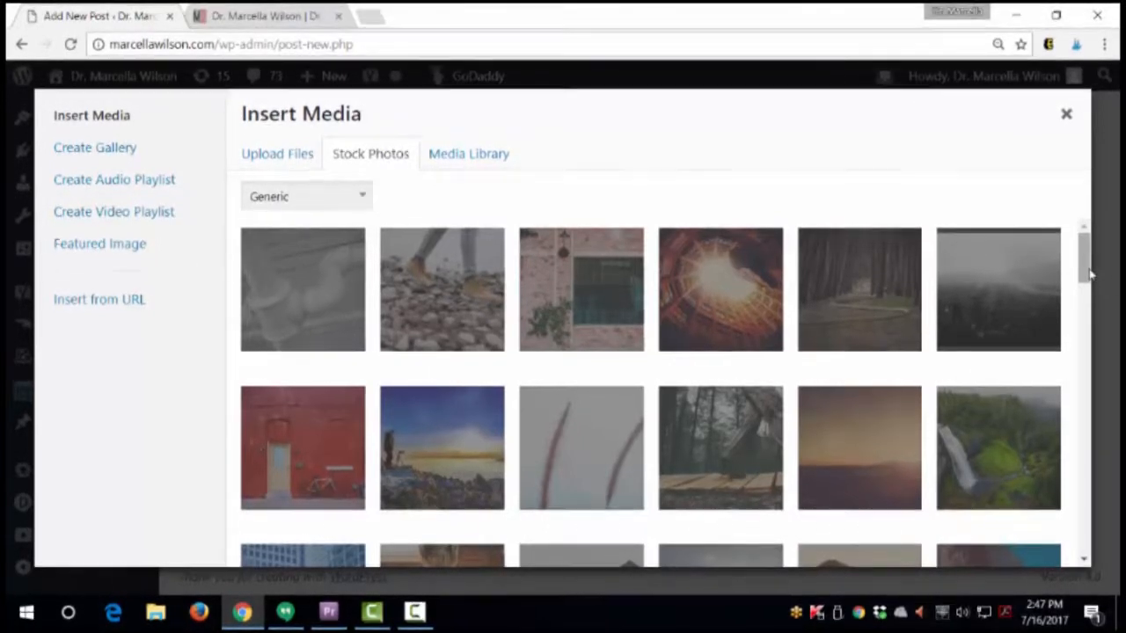
pyautogui.moveTo(1089, 275); pyautogui.dragTo(1090, 415)
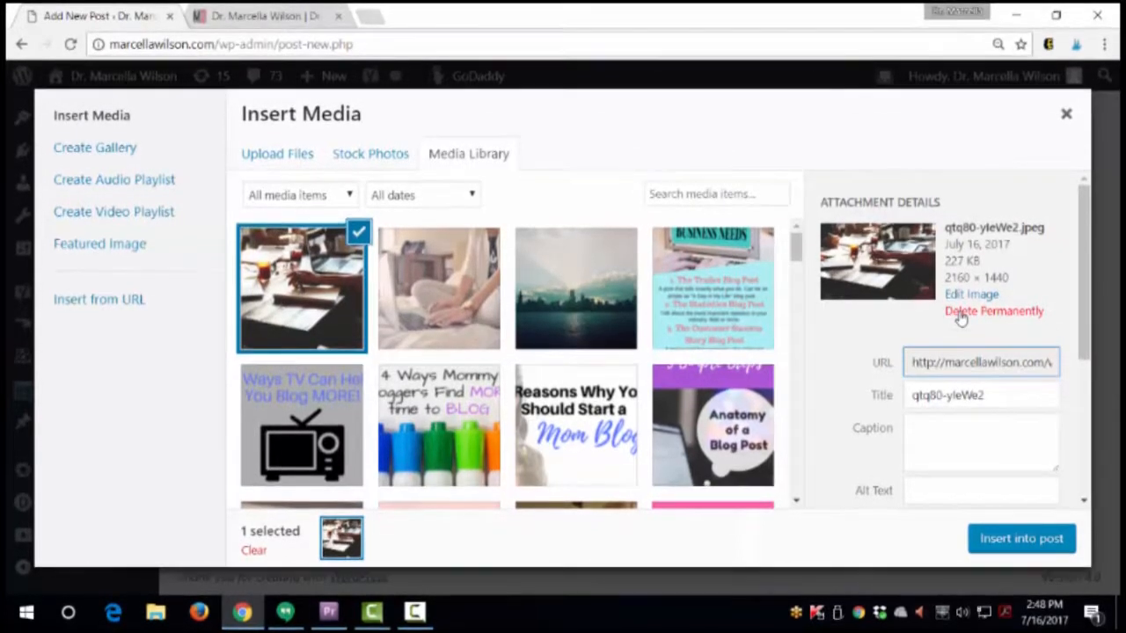
pyautogui.click(1001, 541)
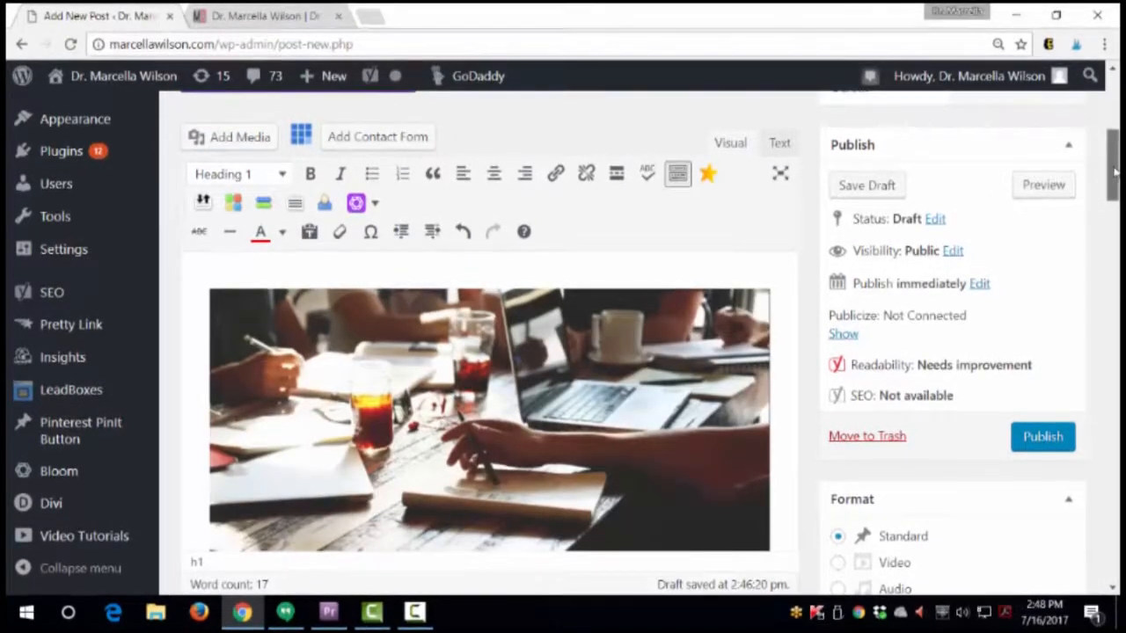
pyautogui.moveTo(1114, 171)
pyautogui.mouseDown()
pyautogui.moveTo(1113, 211)
pyautogui.moveTo(1114, 168)
pyautogui.mouseUp()
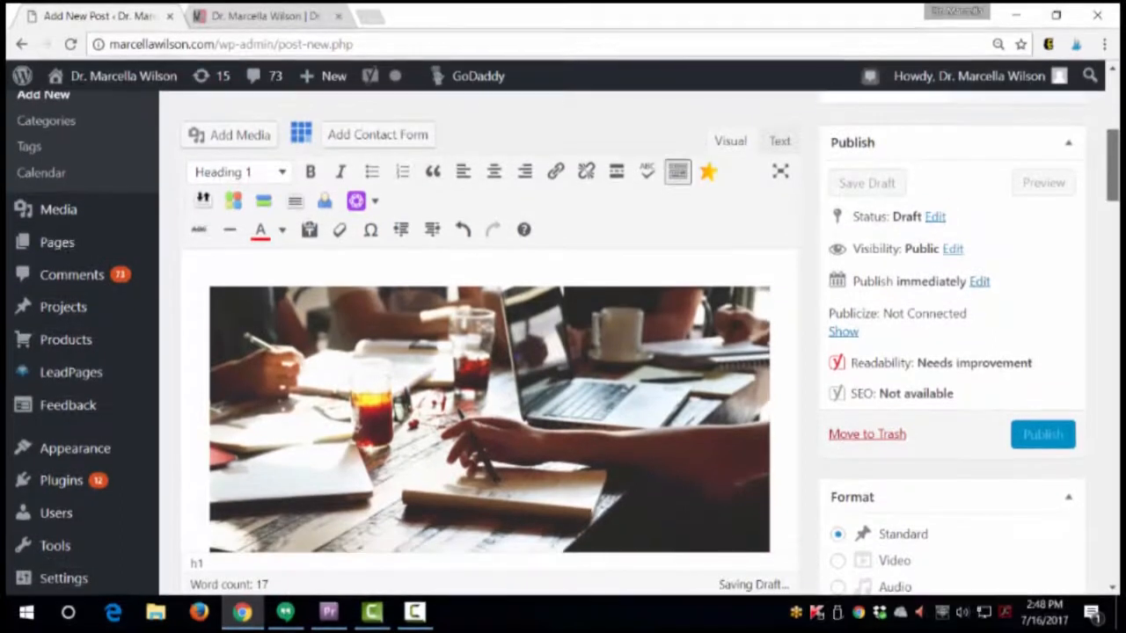
# Step: Review the inserted image's caption, alternative text and size settings, choose Media File as its link target, and update the image
pyautogui.click(590, 383)
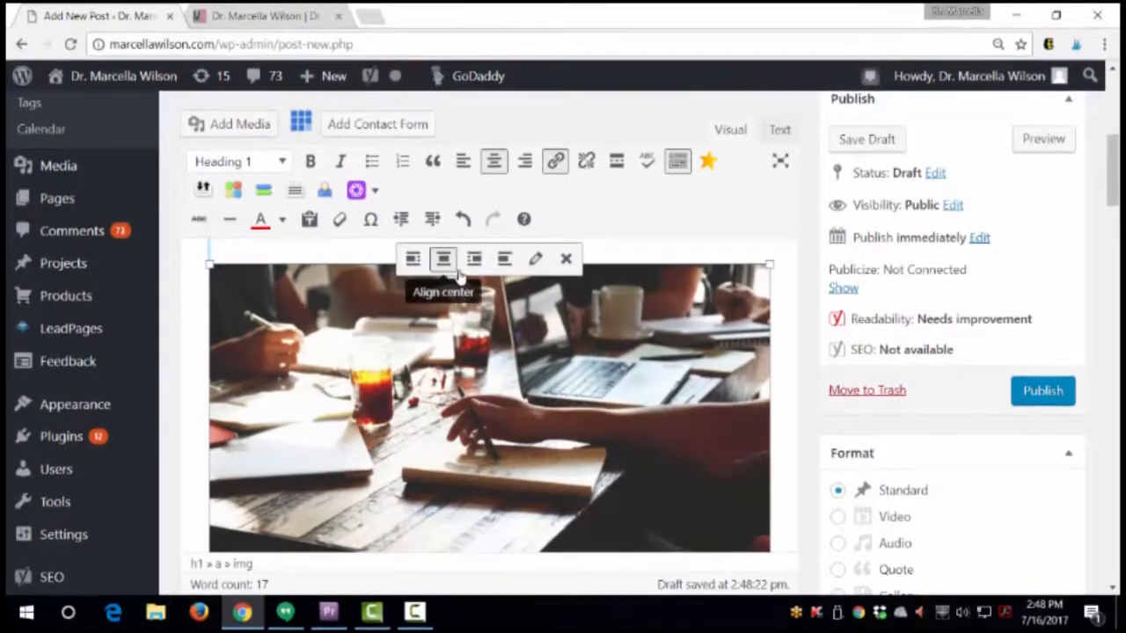
pyautogui.click(535, 259)
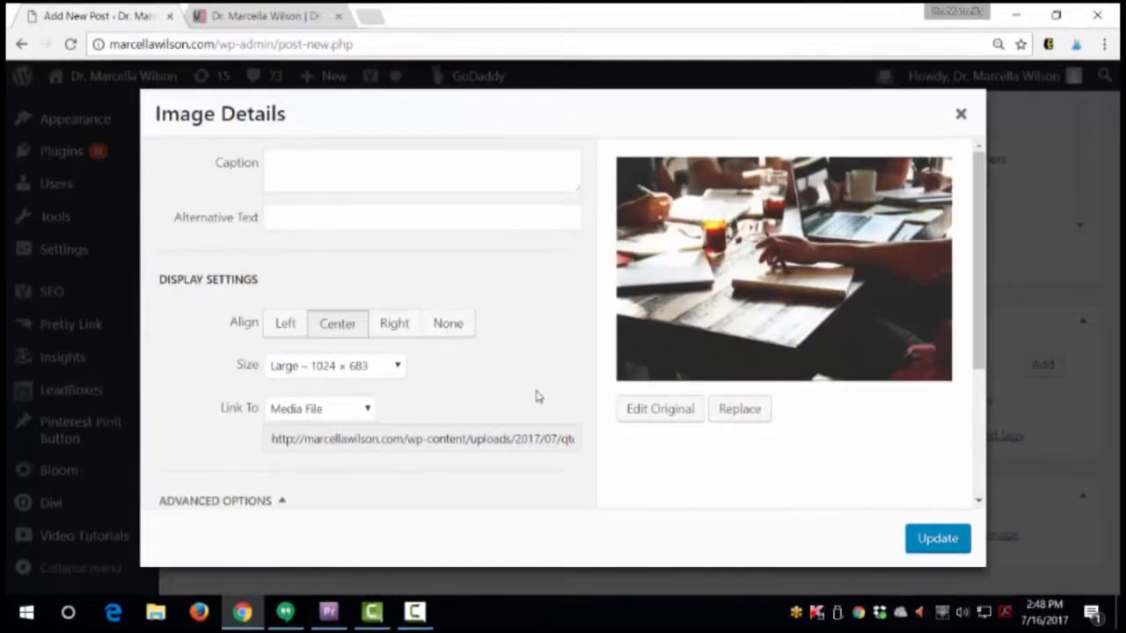
pyautogui.click(417, 171)
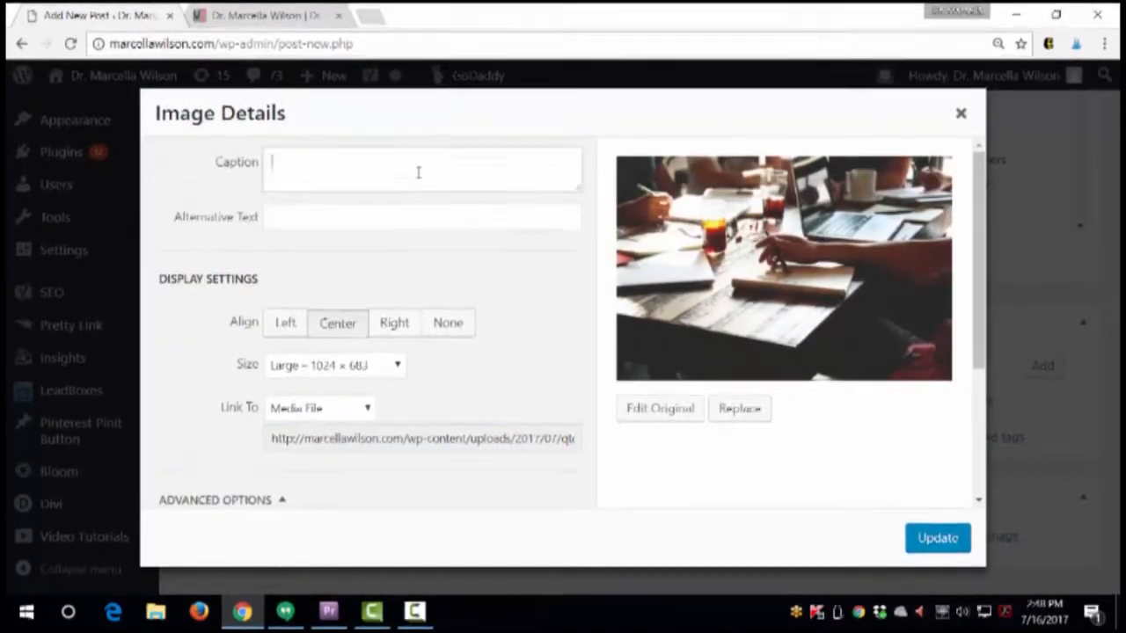
pyautogui.click(404, 218)
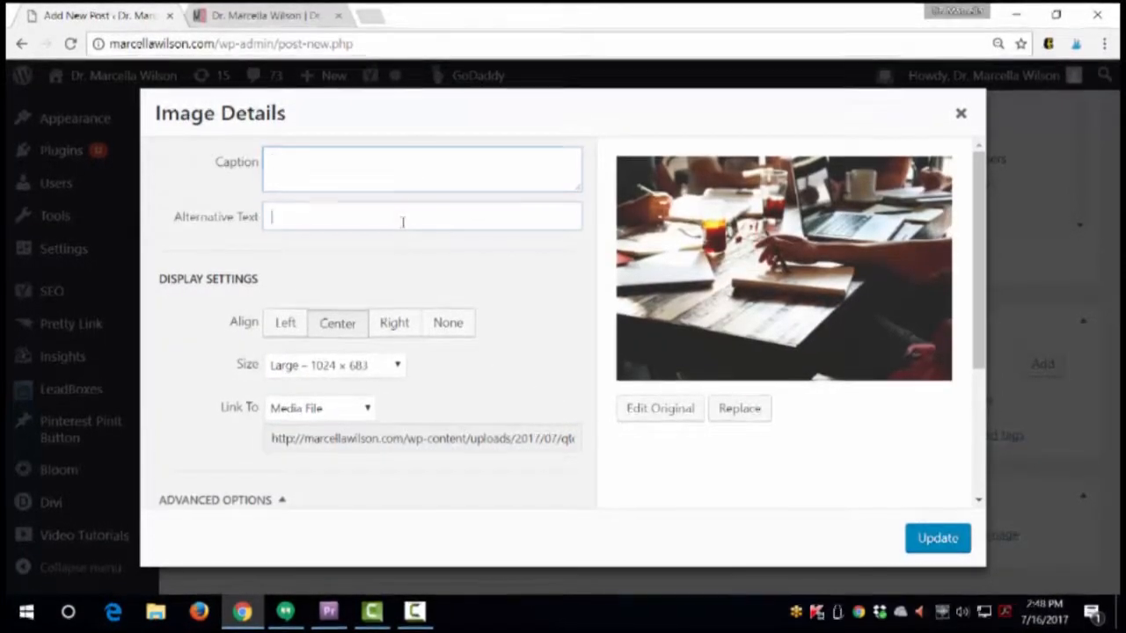
pyautogui.click(396, 368)
pyautogui.click(471, 384)
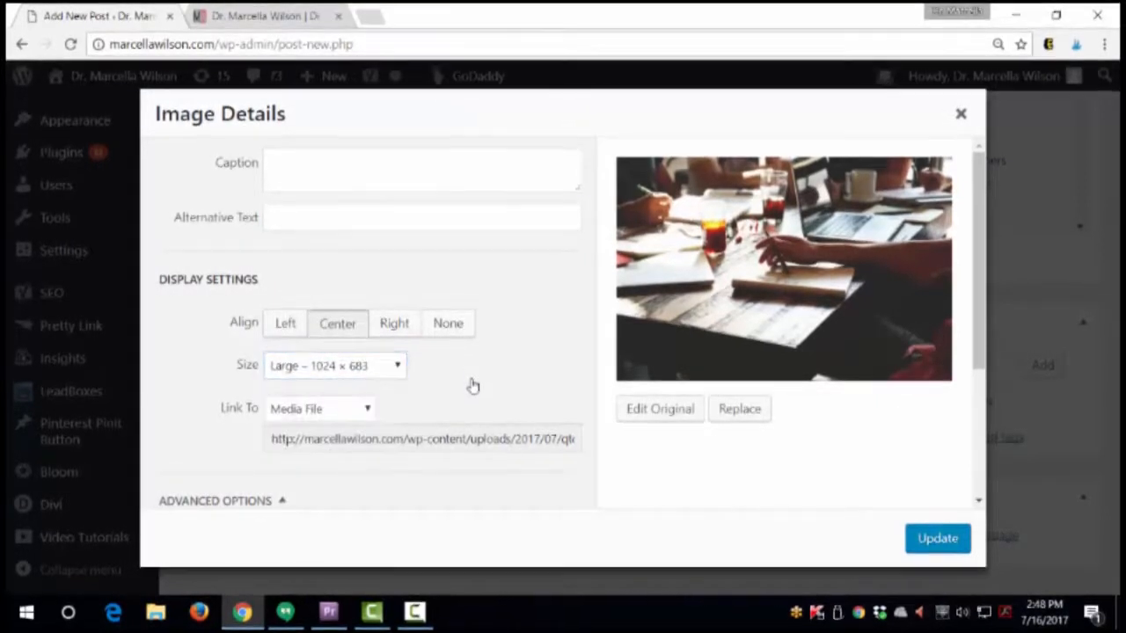
pyautogui.click(367, 409)
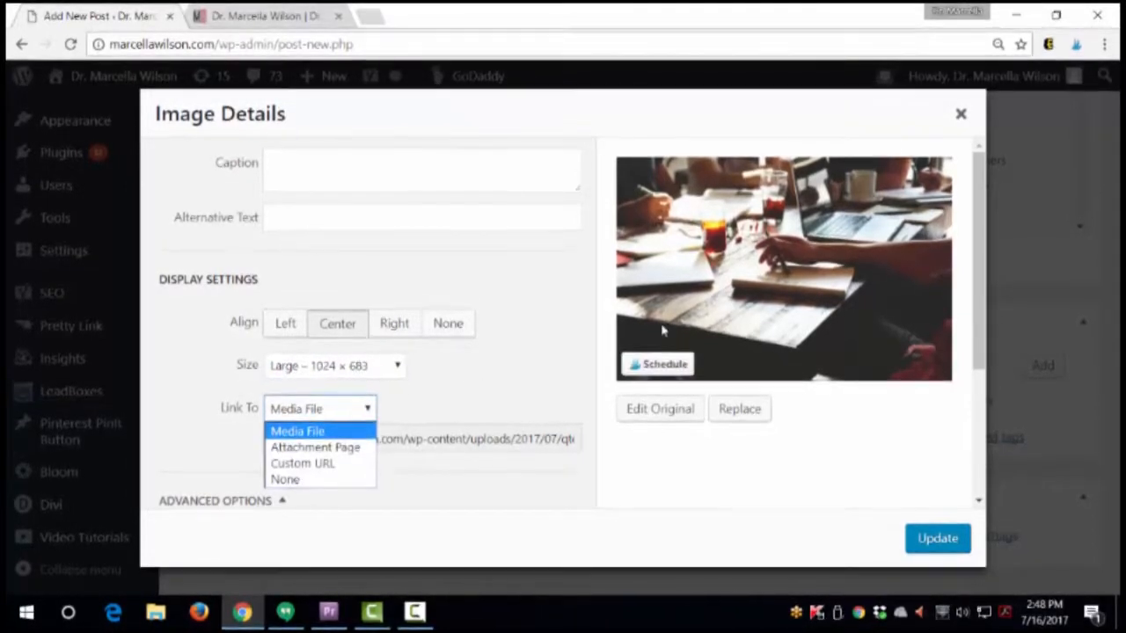
pyautogui.click(356, 432)
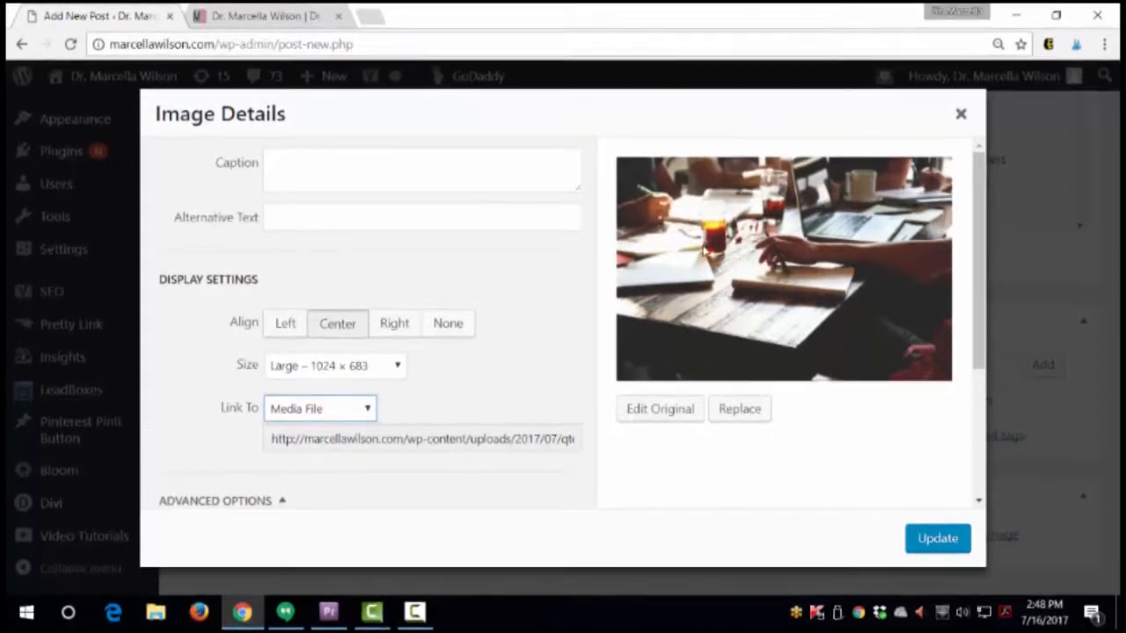
pyautogui.click(913, 540)
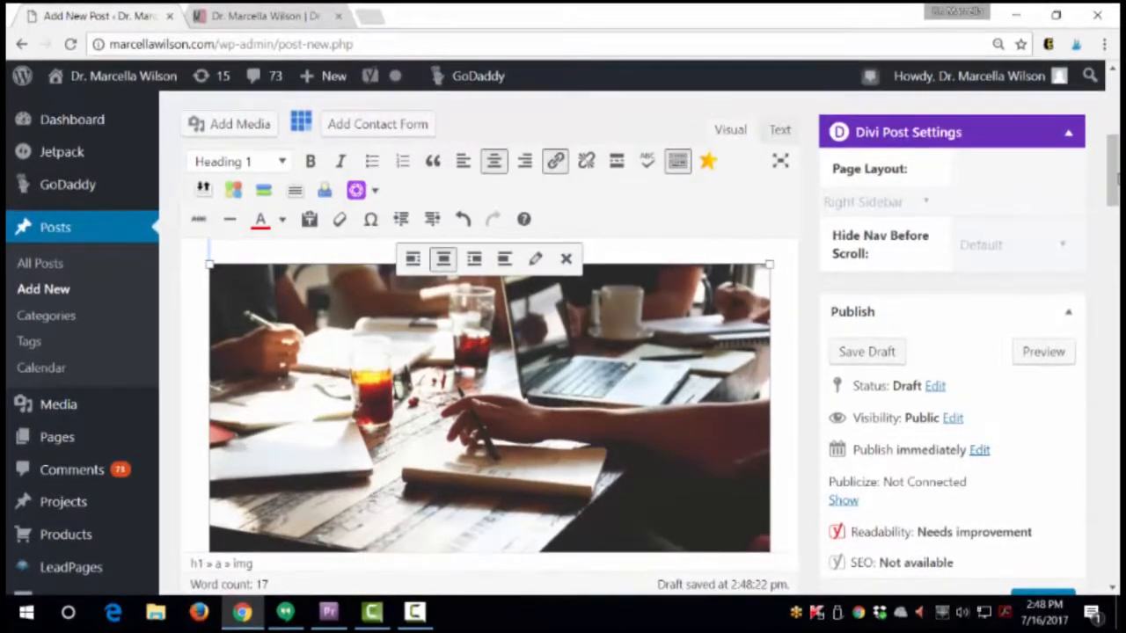
# Step: Preview the draft post in a new browser tab and check its title, image, heading and greeting line
pyautogui.moveTo(1115, 188)
pyautogui.mouseDown()
pyautogui.moveTo(1116, 242)
pyautogui.moveTo(1115, 174)
pyautogui.mouseUp()
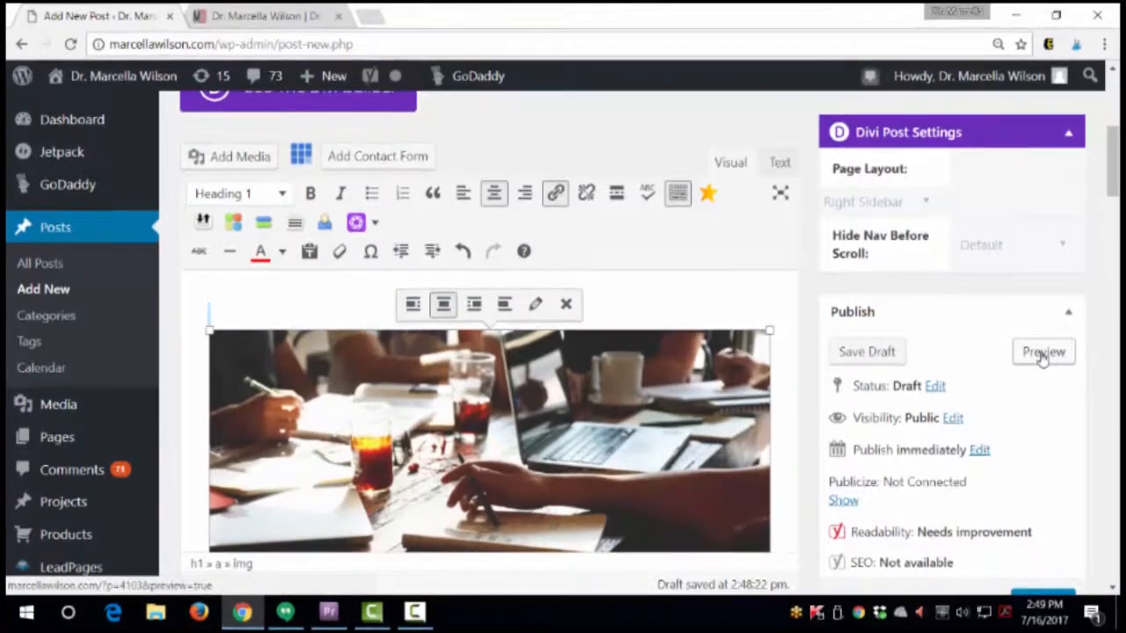
pyautogui.click(1041, 353)
pyautogui.rightClick(1041, 354)
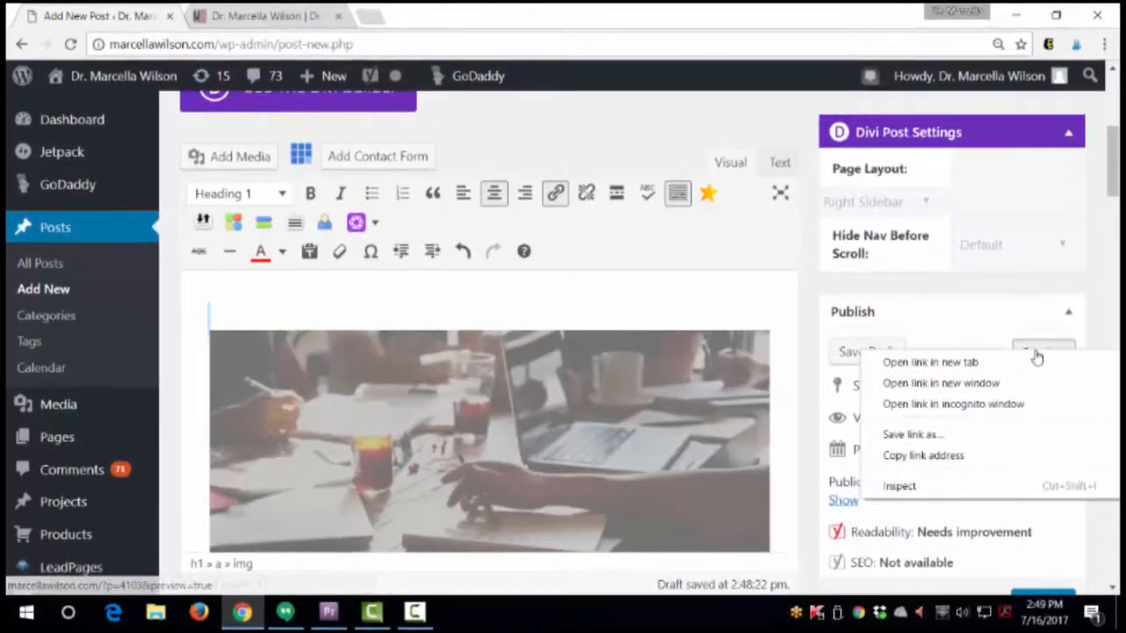
pyautogui.click(940, 360)
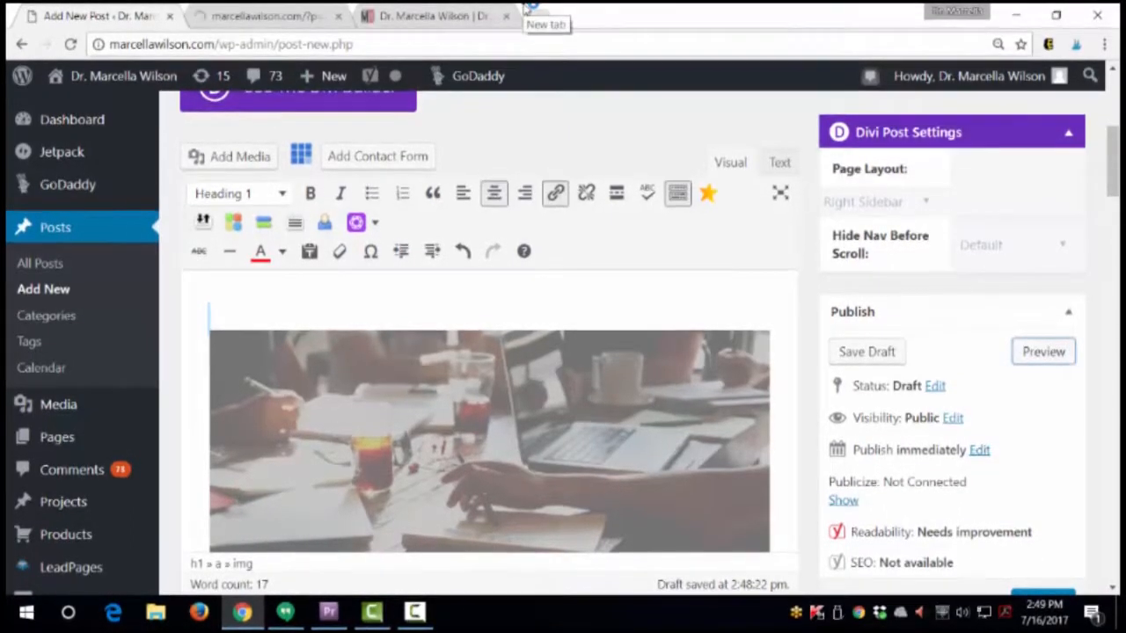
pyautogui.click(262, 18)
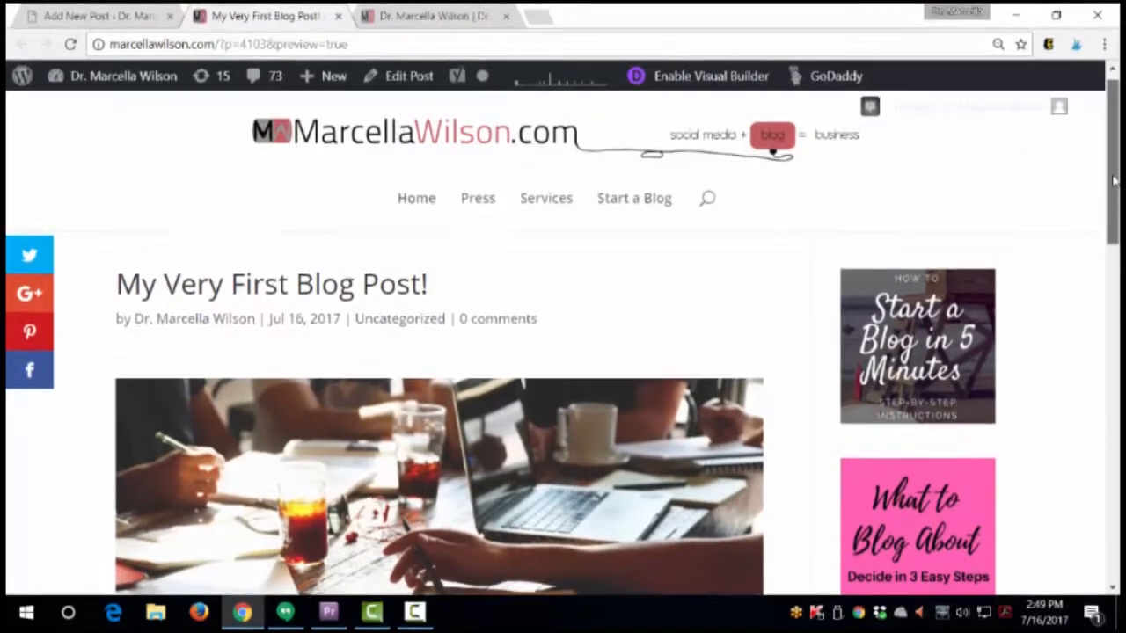
pyautogui.moveTo(1113, 176); pyautogui.dragTo(1111, 297)
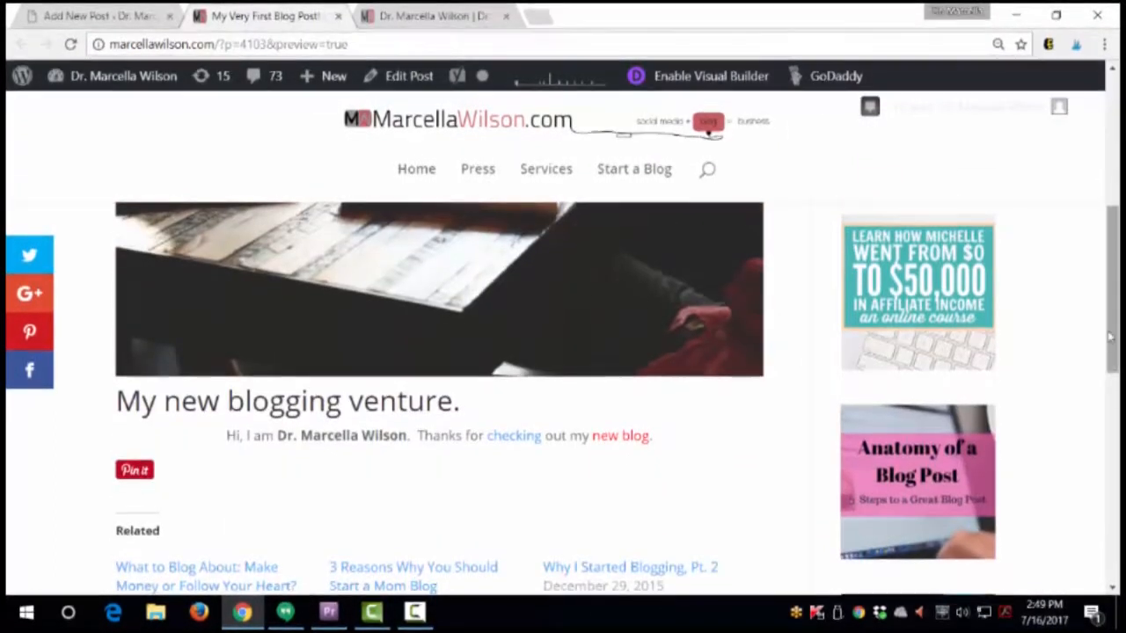
pyautogui.scroll(2, 246, 202)
# Step: Back in the post editor, center the "My new blogging venture." heading below the image
pyautogui.click(79, 16)
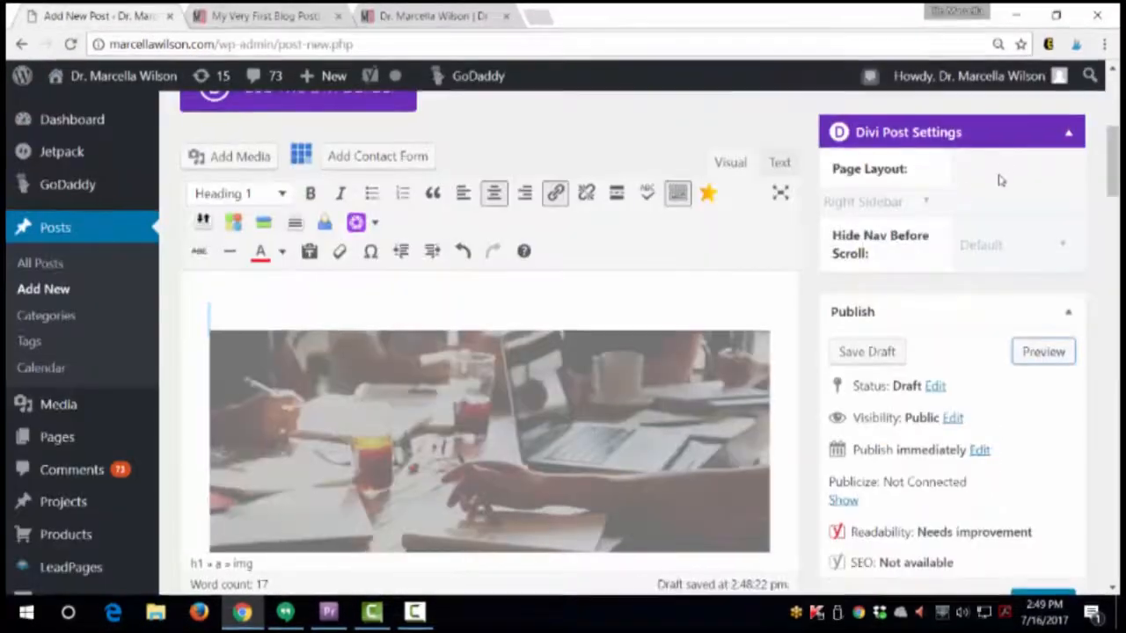
pyautogui.scroll(-4, 540, 395)
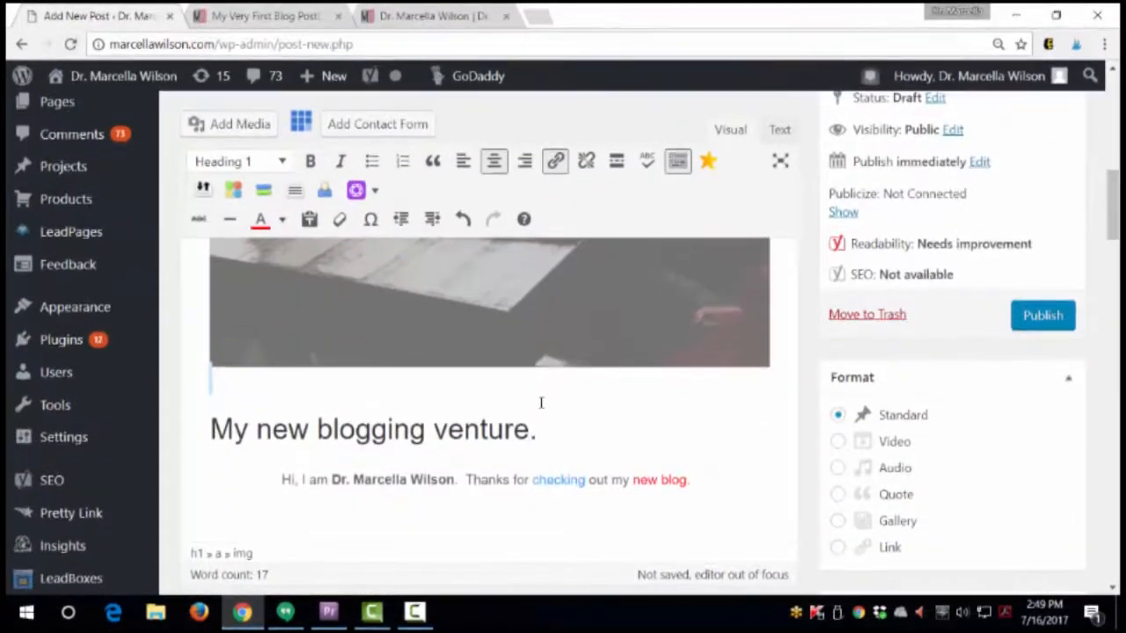
pyautogui.click(300, 434)
pyautogui.click(209, 385)
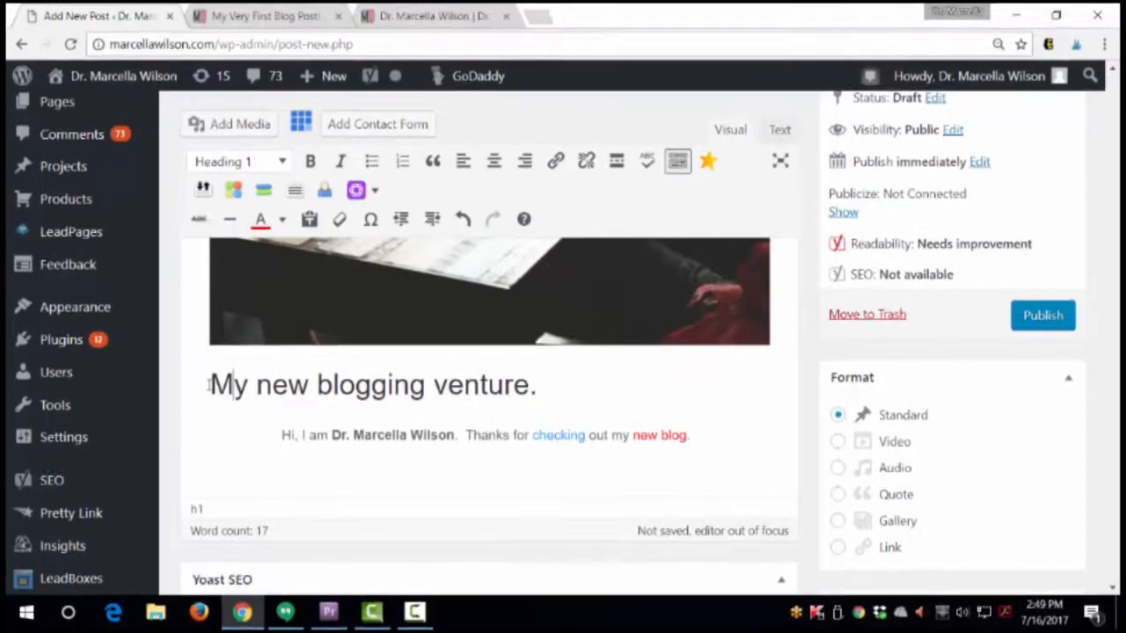
pyautogui.moveTo(209, 384); pyautogui.dragTo(532, 385)
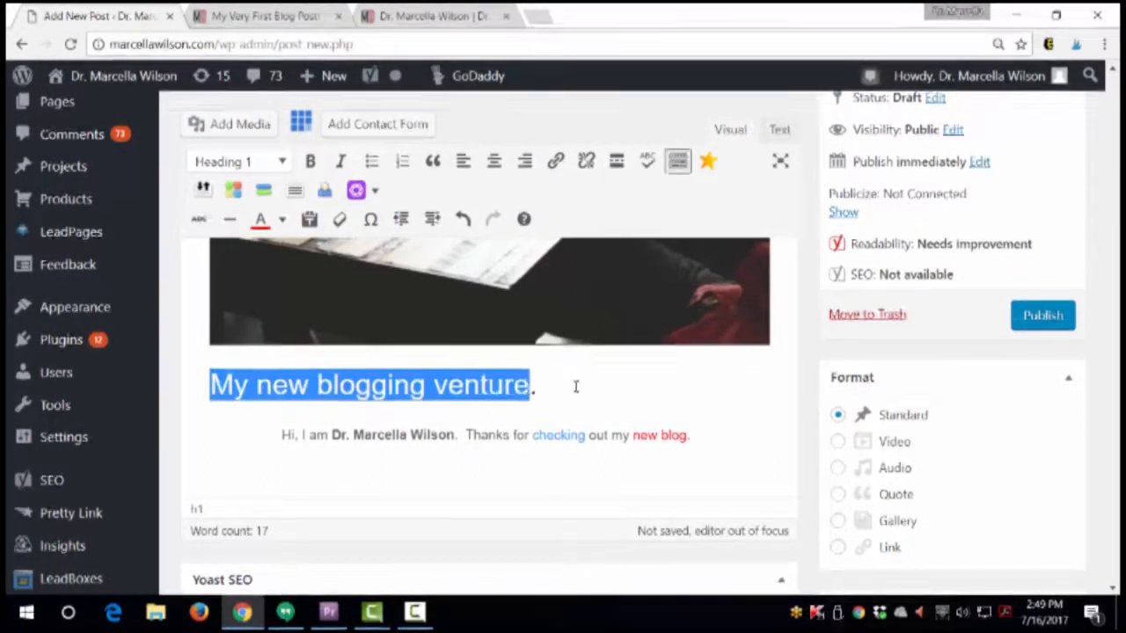
pyautogui.click(494, 161)
pyautogui.click(701, 397)
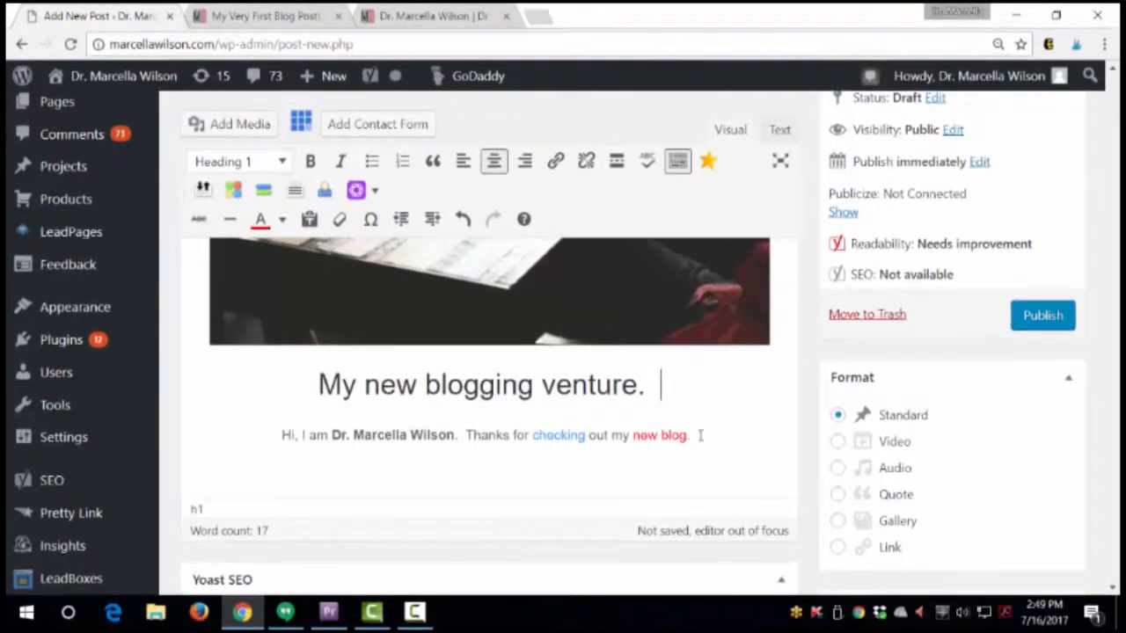
# Step: Save the post as a draft and switch to the browser tab holding its preview
pyautogui.scroll(3, 563, 352)
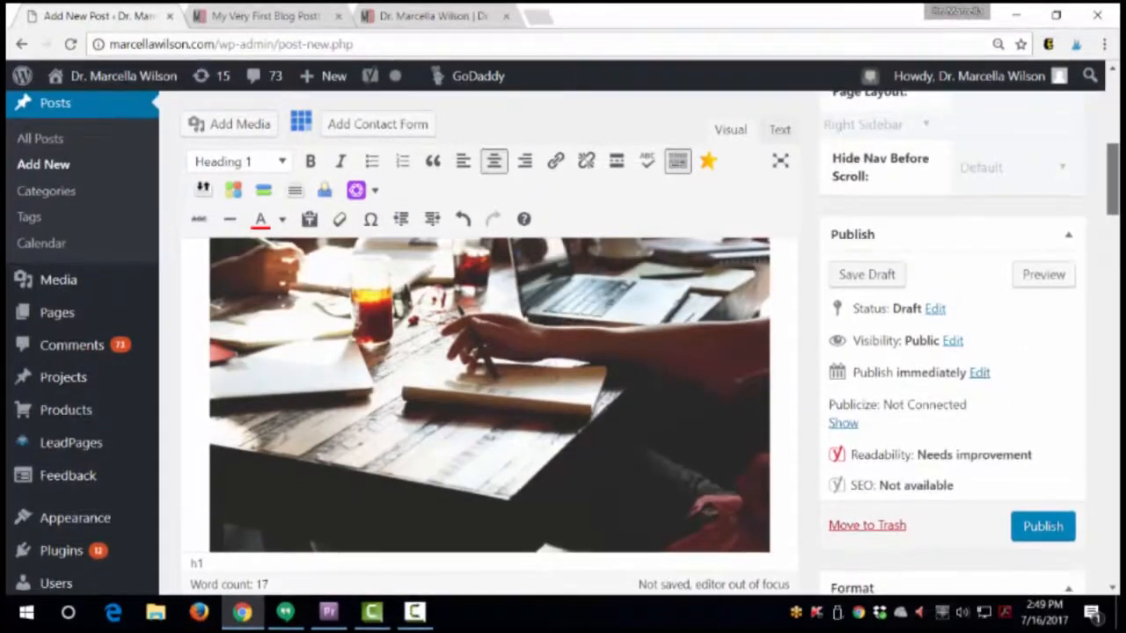
pyautogui.scroll(-5, 563, 352)
pyautogui.scroll(3, 563, 352)
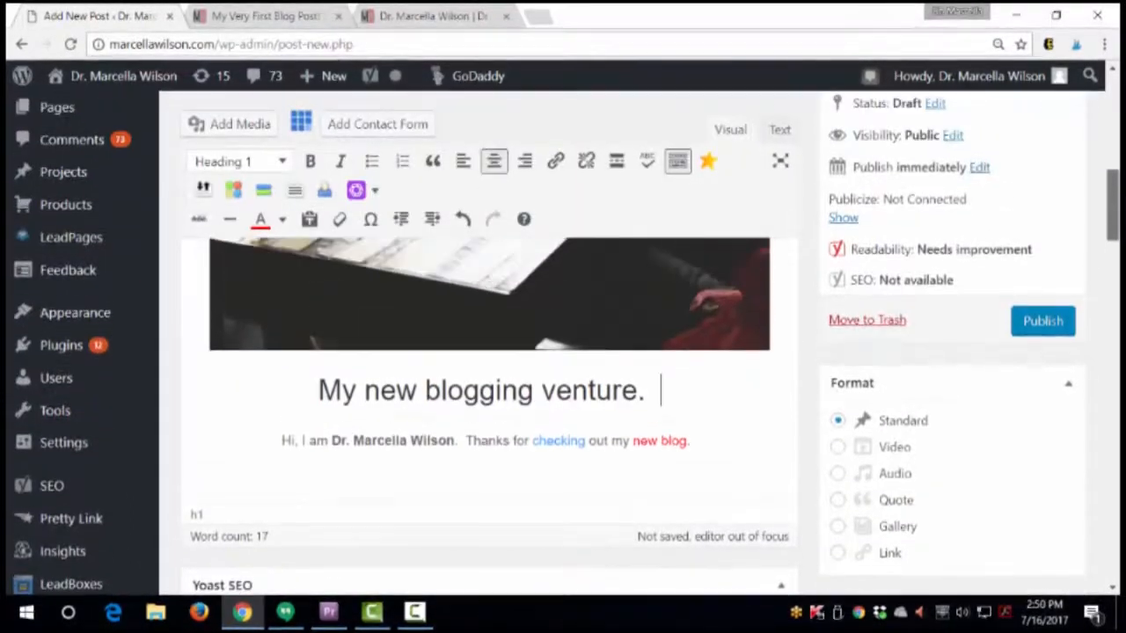
pyautogui.scroll(2, 488, 351)
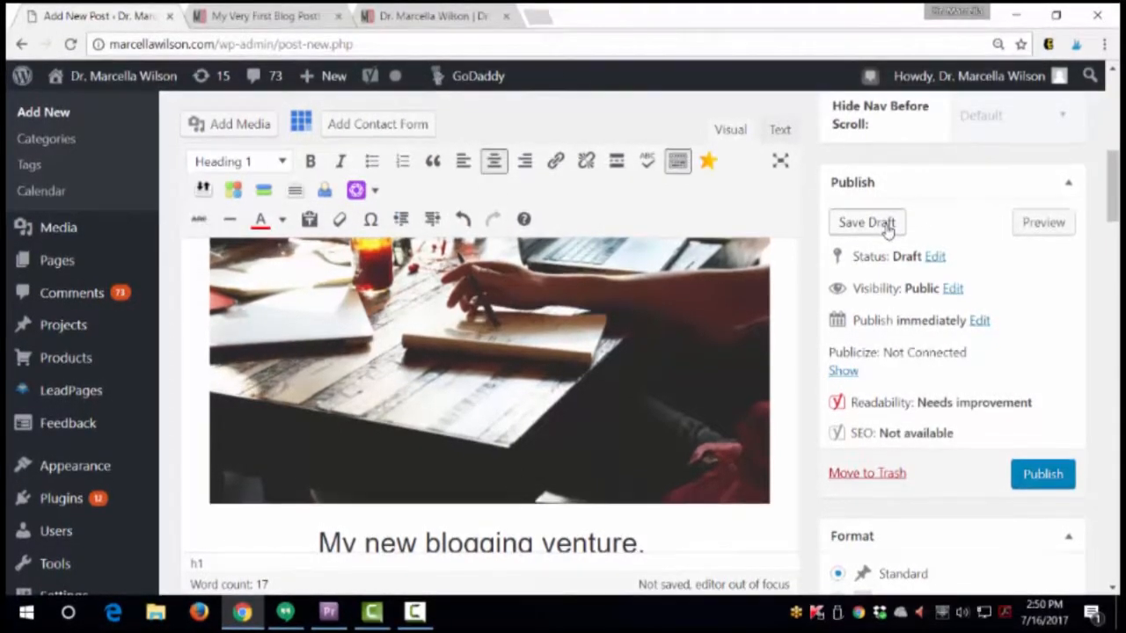
pyautogui.click(887, 228)
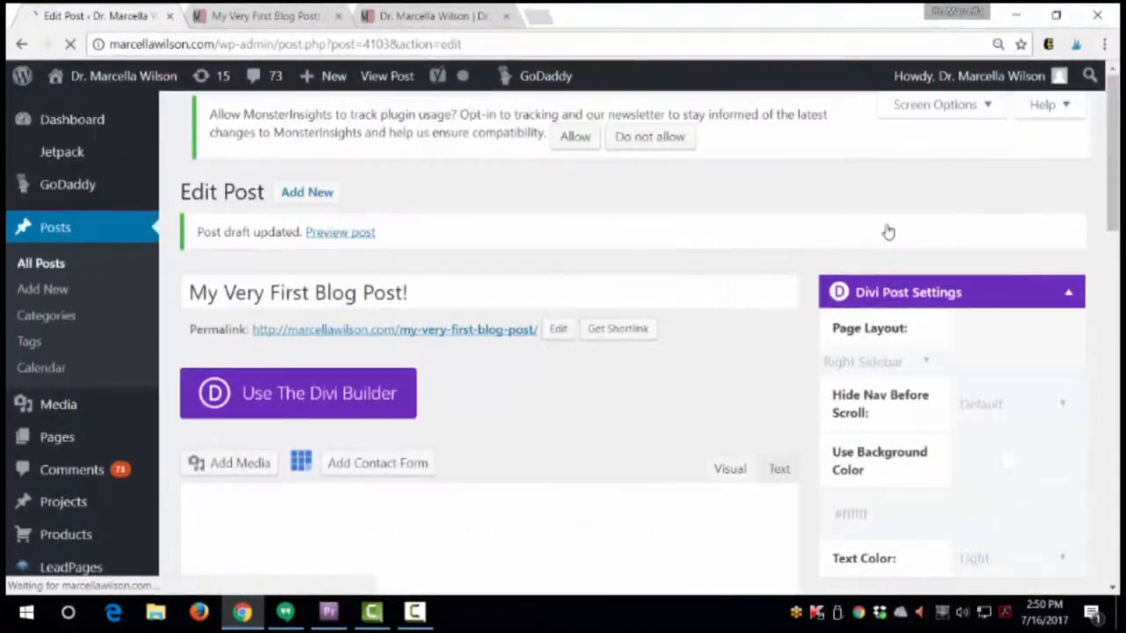
pyautogui.click(237, 17)
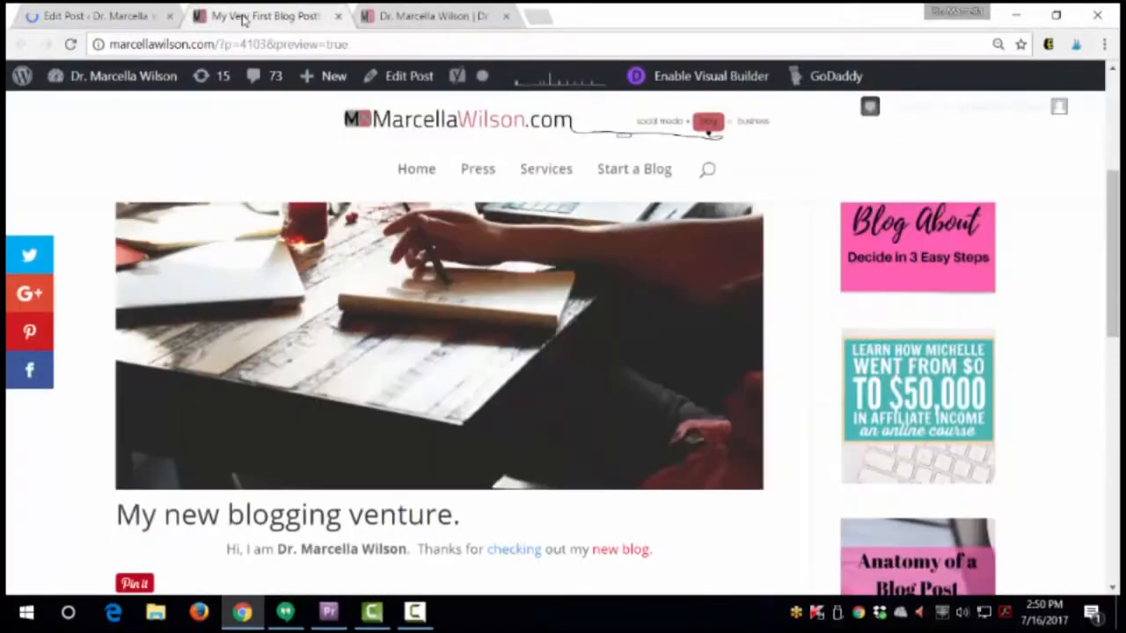
# Step: Reload the draft's preview and check the alignment of the heading and greeting line below the image
pyautogui.click(71, 43)
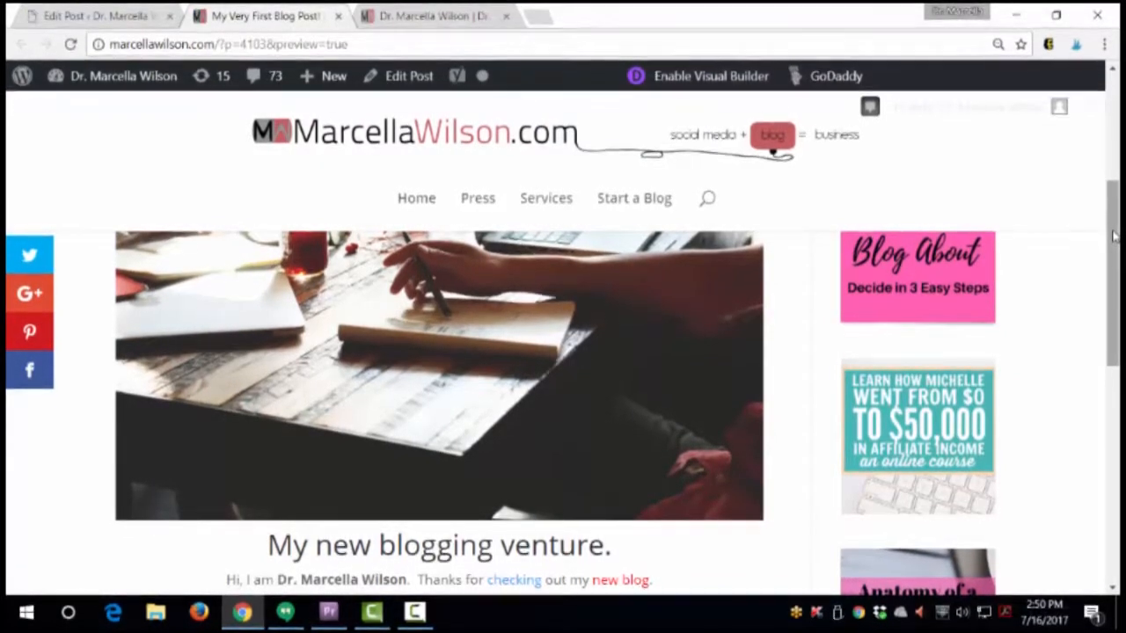
pyautogui.moveTo(1114, 236); pyautogui.dragTo(1116, 267)
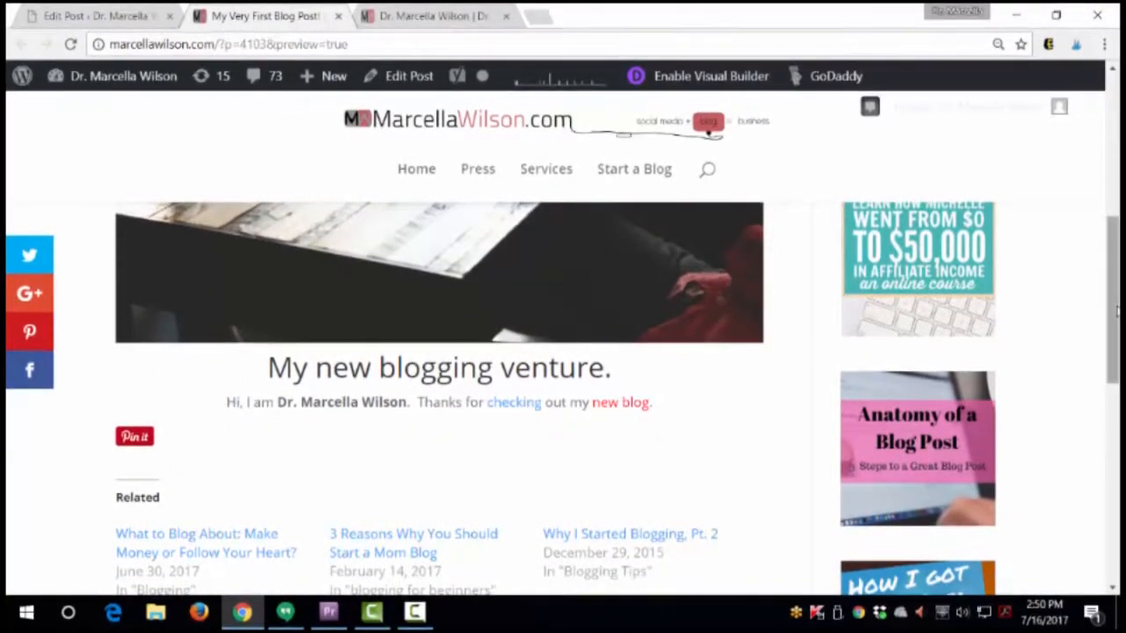
pyautogui.moveTo(1112, 330); pyautogui.dragTo(1114, 295)
# Step: Return to the post editor and examine the post format options and the list of available categories
pyautogui.click(94, 11)
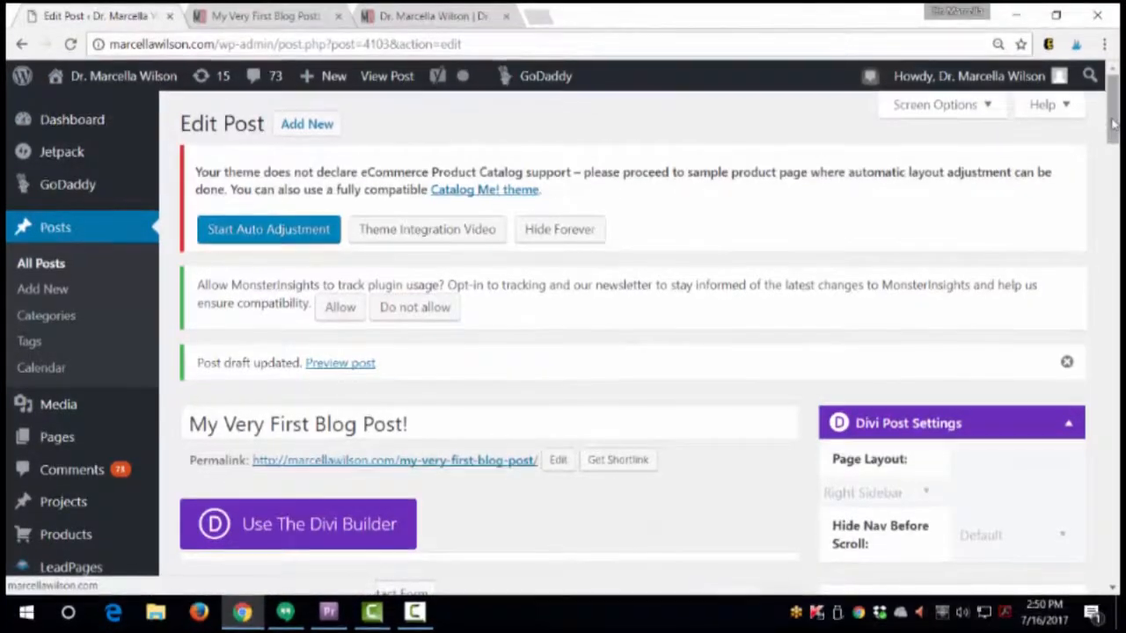
pyautogui.moveTo(1114, 136); pyautogui.dragTo(1113, 216)
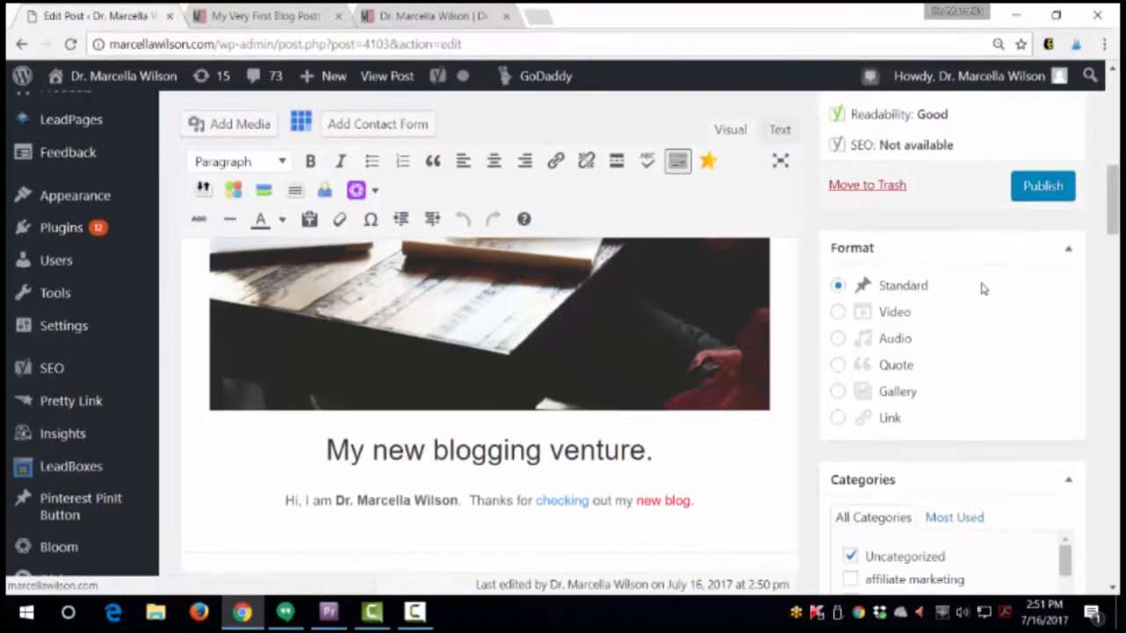
pyautogui.moveTo(1115, 204); pyautogui.dragTo(1115, 243)
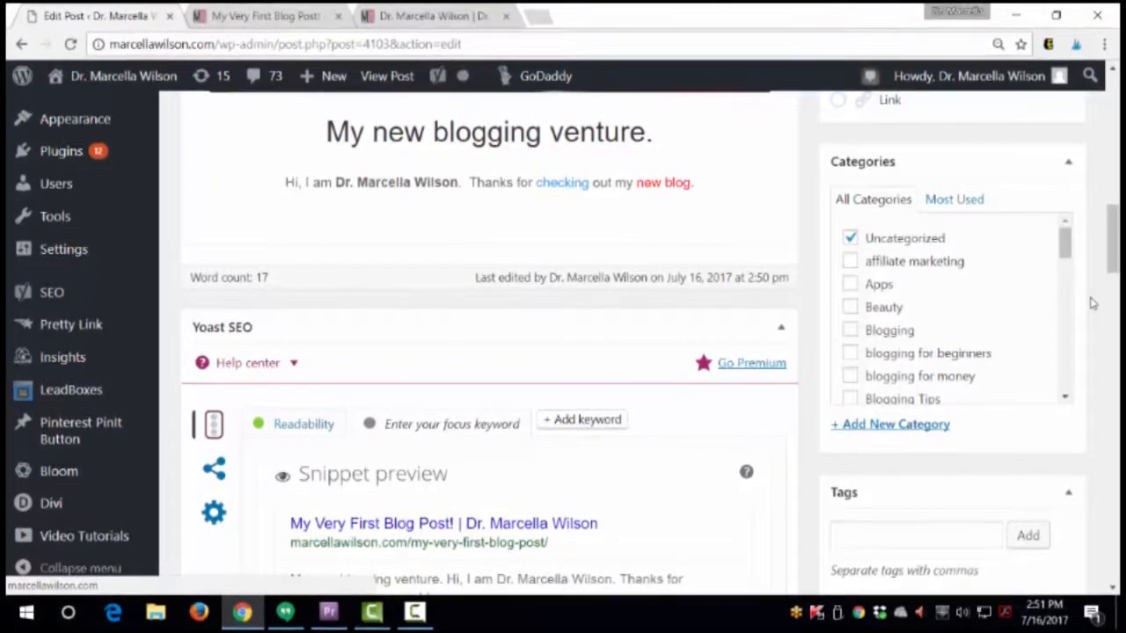
pyautogui.moveTo(1064, 249); pyautogui.dragTo(1064, 263)
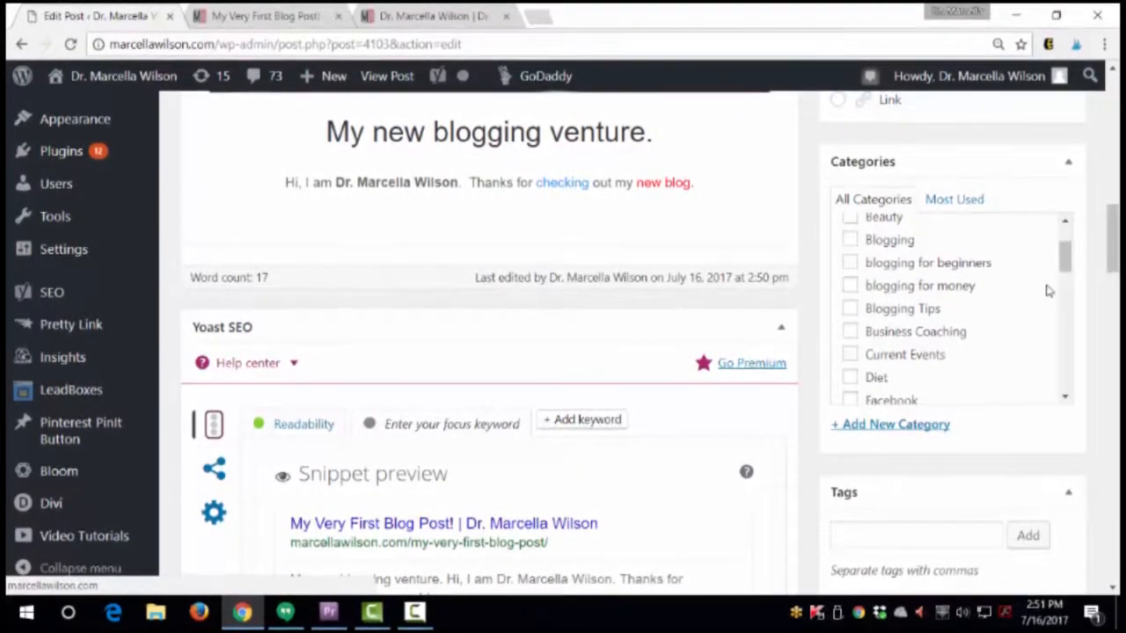
pyautogui.moveTo(1066, 266); pyautogui.dragTo(1066, 264)
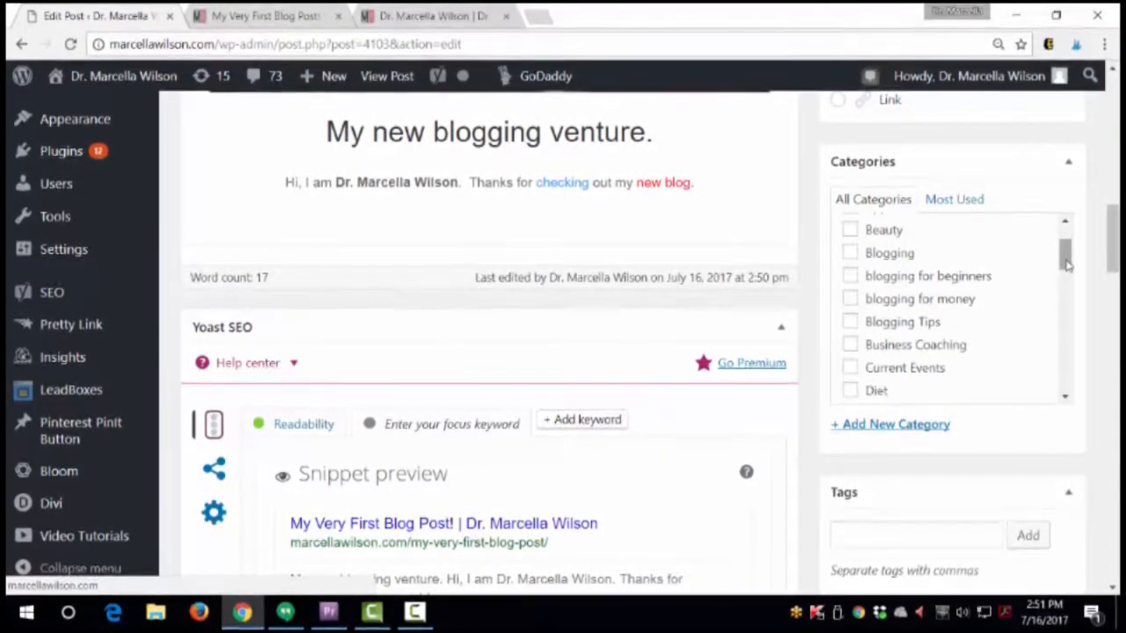
# Step: Switch to the browser tab with the blog's home page and search the site for "blogging for beginners"
pyautogui.click(429, 17)
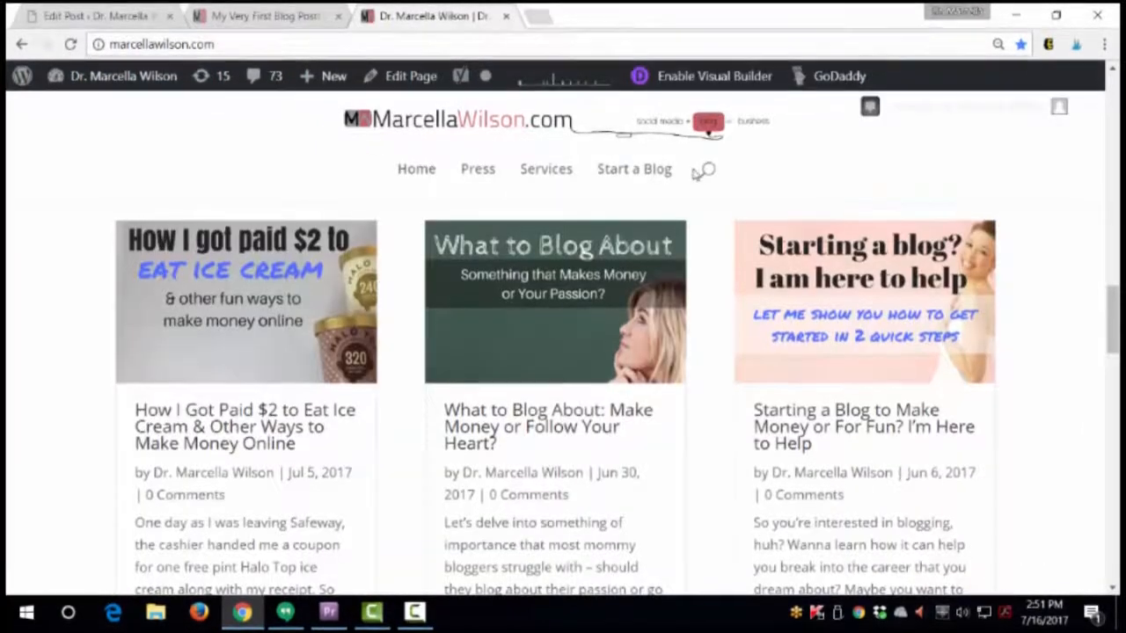
pyautogui.click(708, 173)
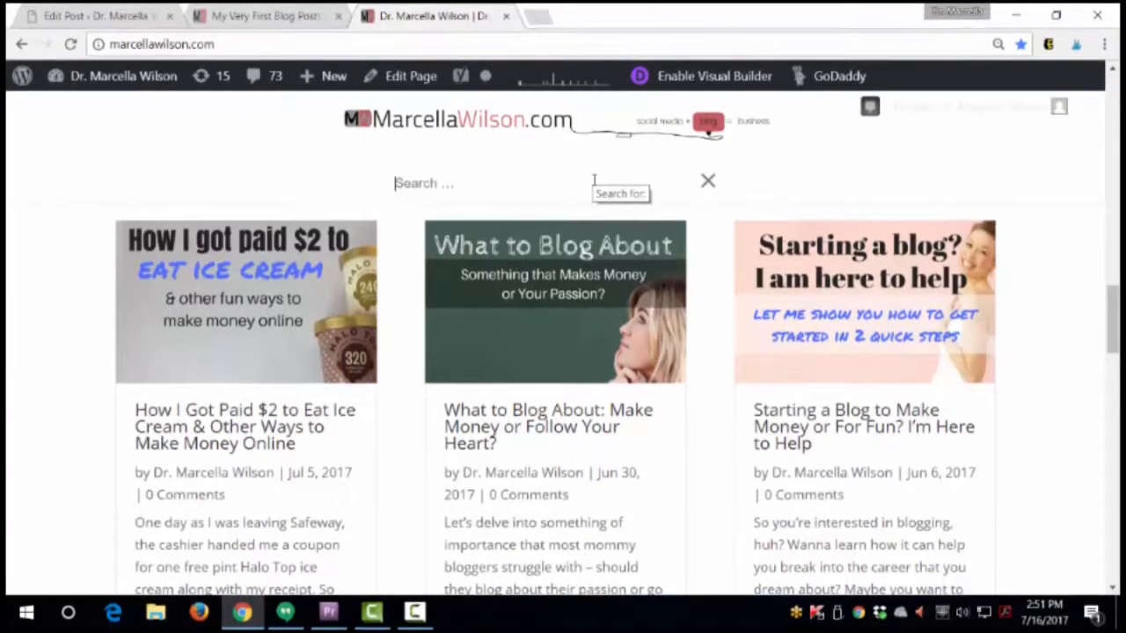
pyautogui.write('blo')
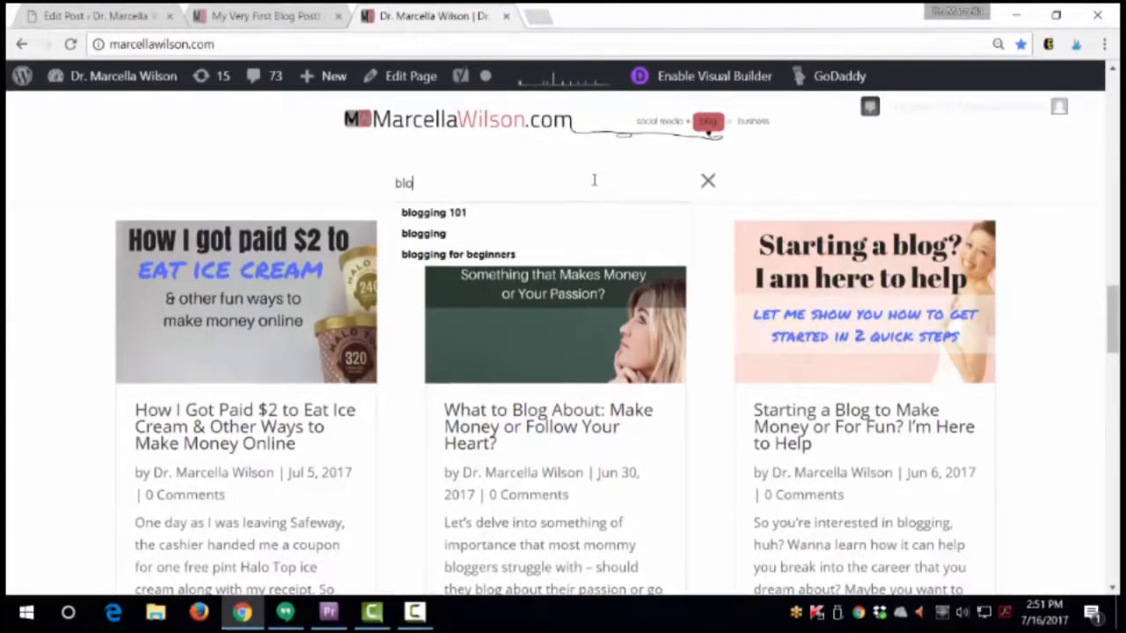
pyautogui.press('Down')
pyautogui.click(500, 254)
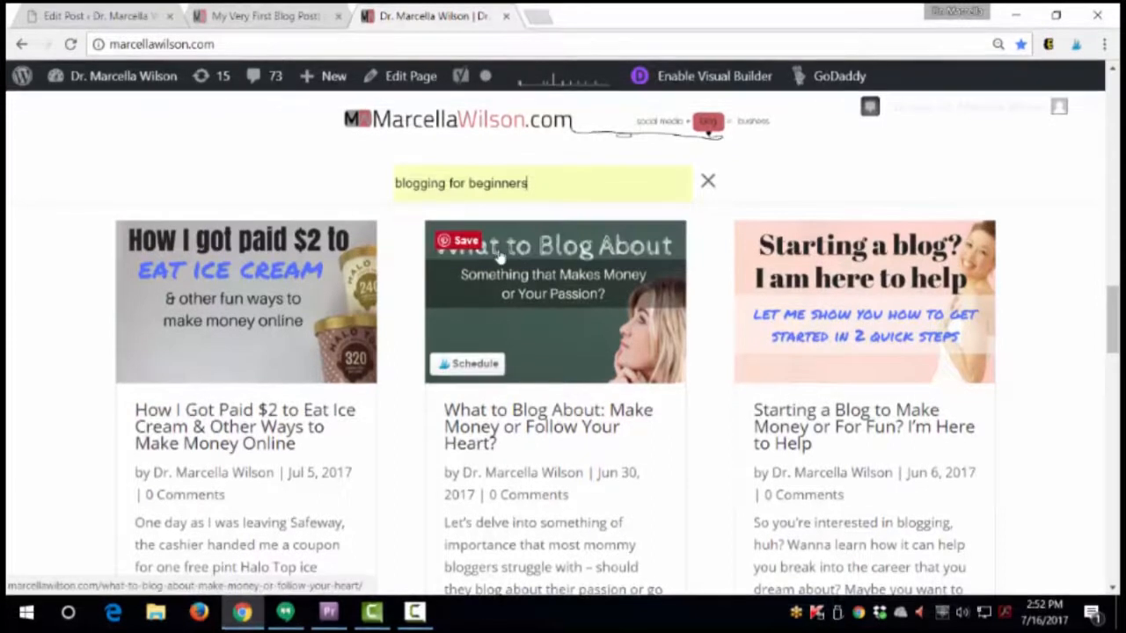
pyautogui.click(633, 191)
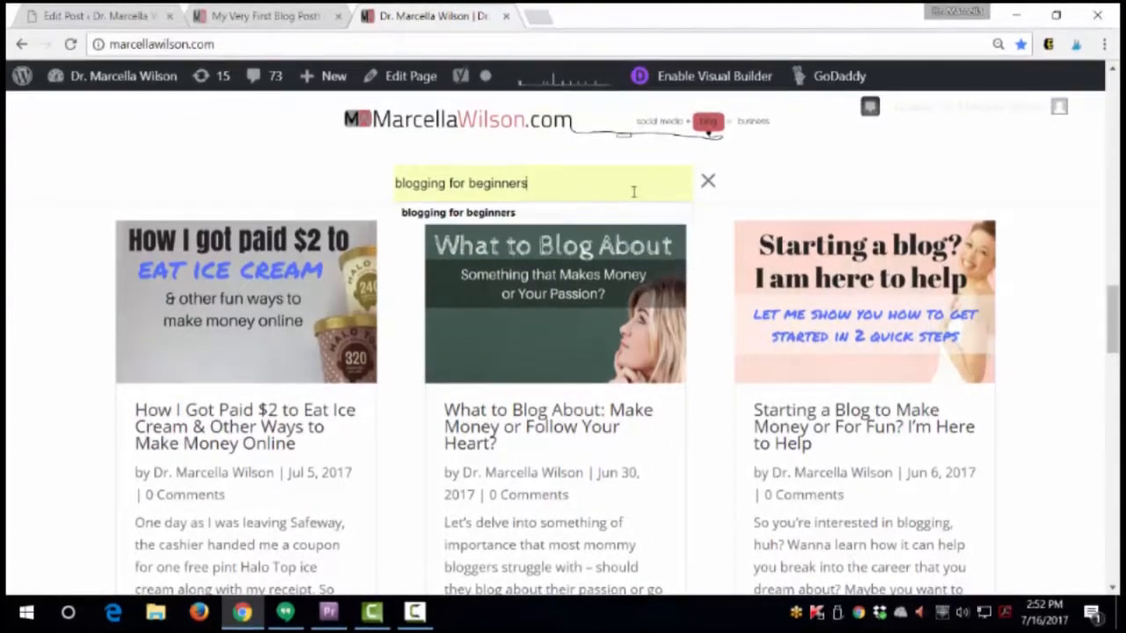
pyautogui.press('Return')
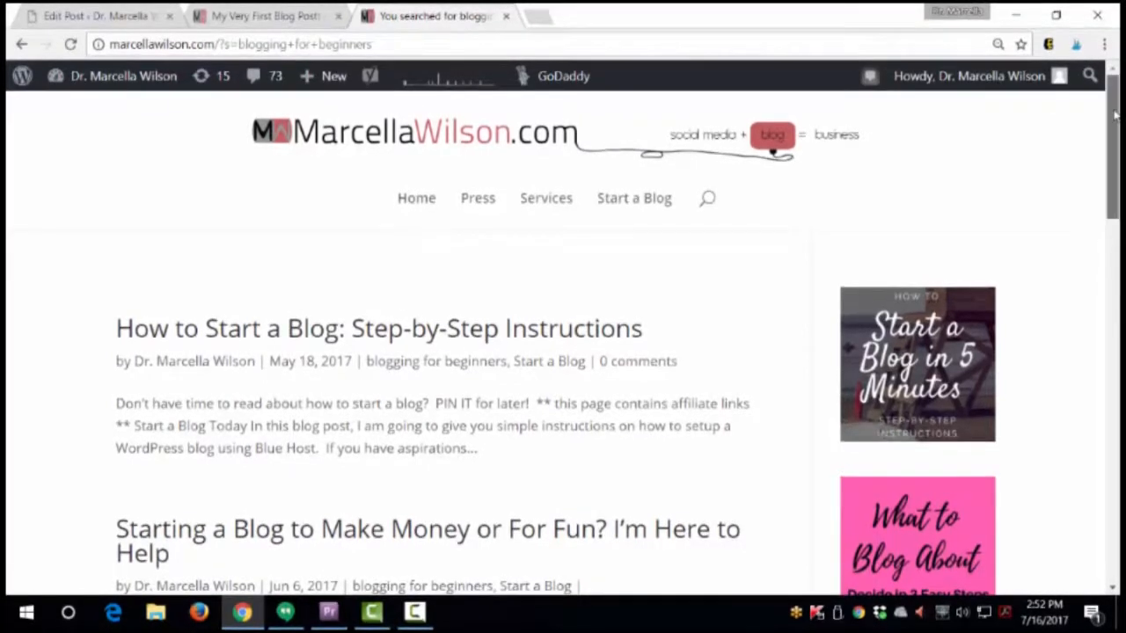
# Step: Look through the posts in the search results and their category labels, and return to the post editor's category list
pyautogui.scroll(-3, 1115, 110)
pyautogui.scroll(-3, 1115, 167)
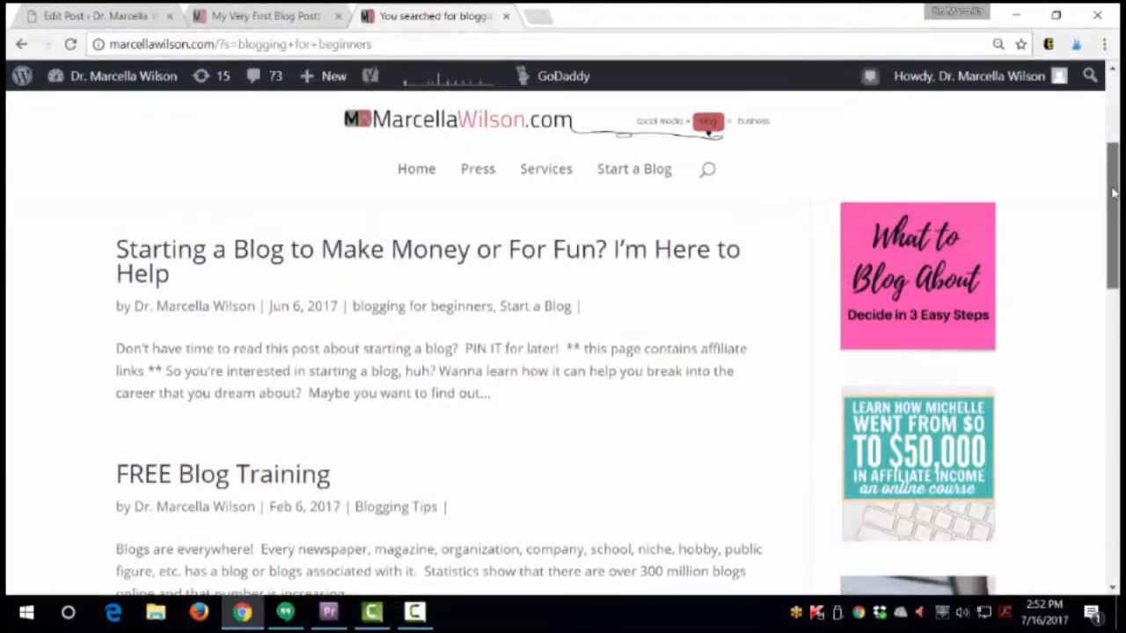
pyautogui.scroll(5, 1113, 118)
pyautogui.moveTo(1113, 118); pyautogui.dragTo(1112, 106)
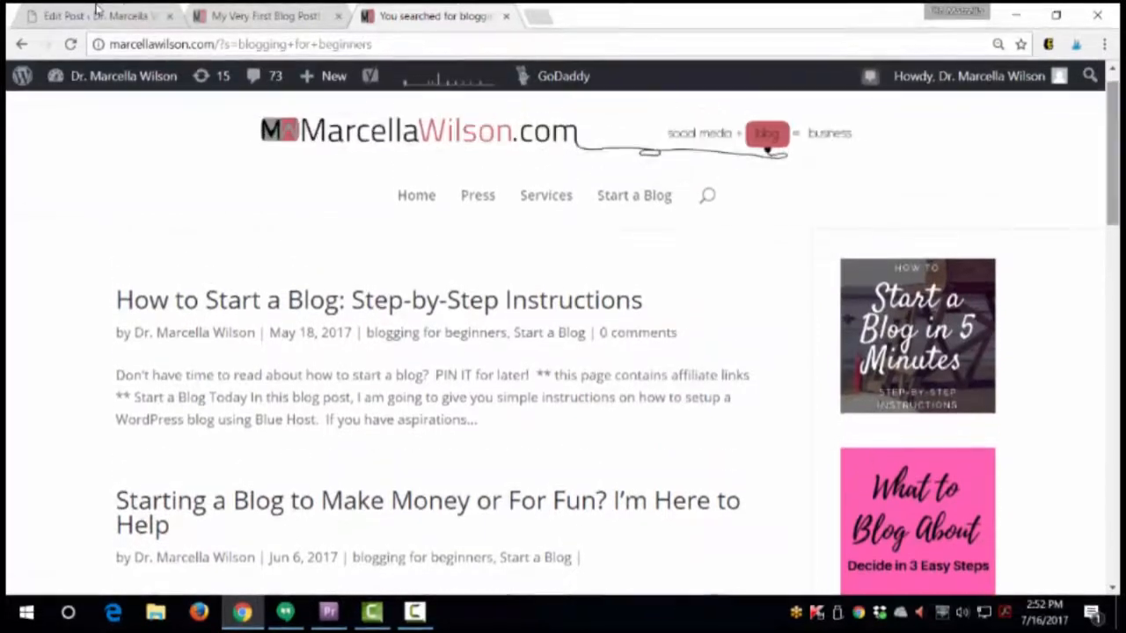
pyautogui.click(81, 15)
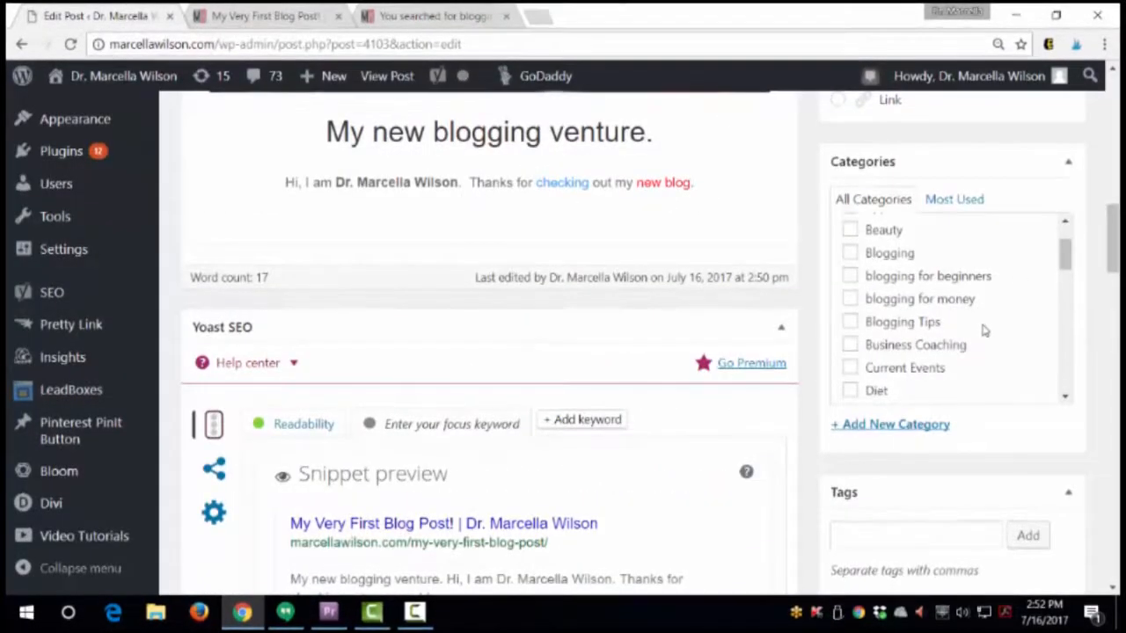